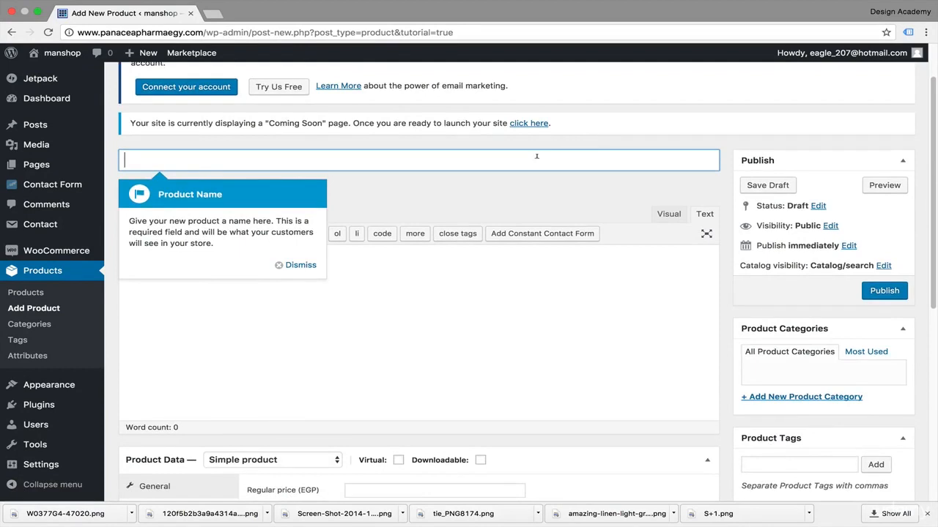
# Step: Enter "Swiss watch" as the name of the new product
pyautogui.scroll(2, 537, 156)
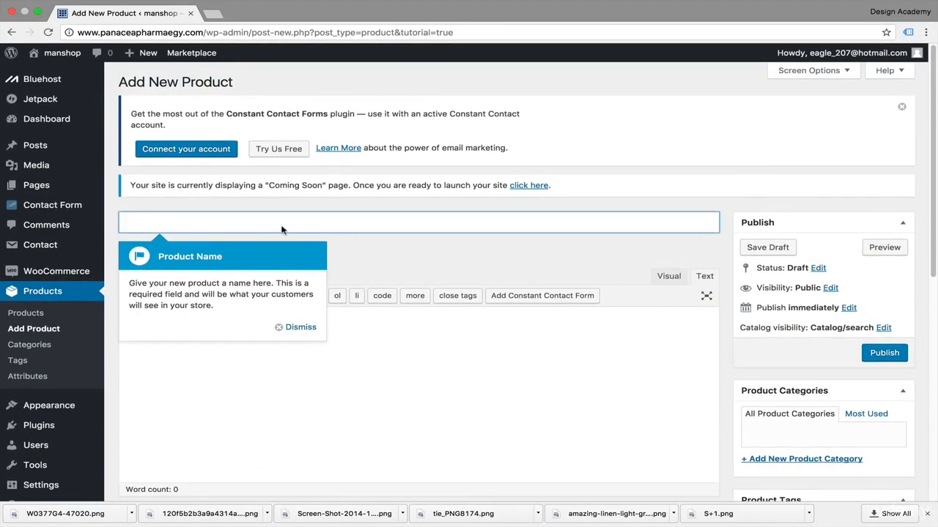
pyautogui.scroll(-2, 347, 263)
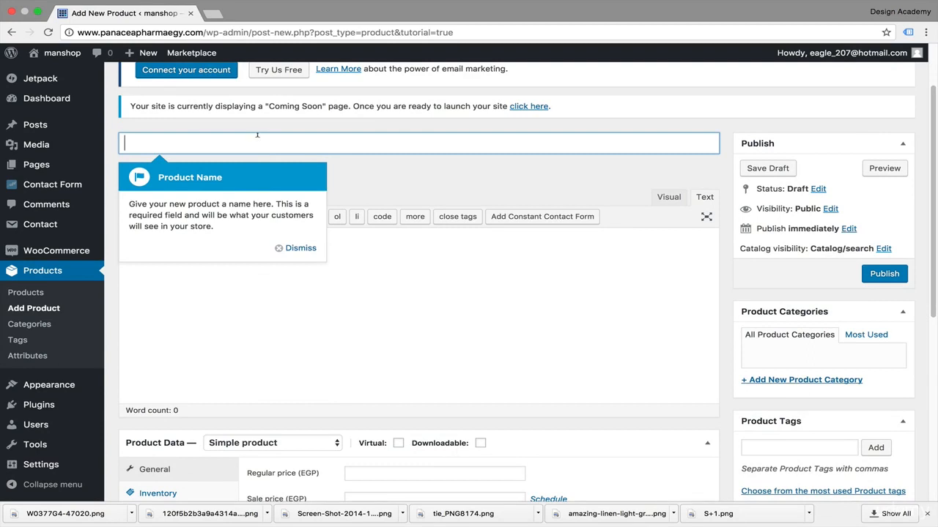
pyautogui.write('Swi')
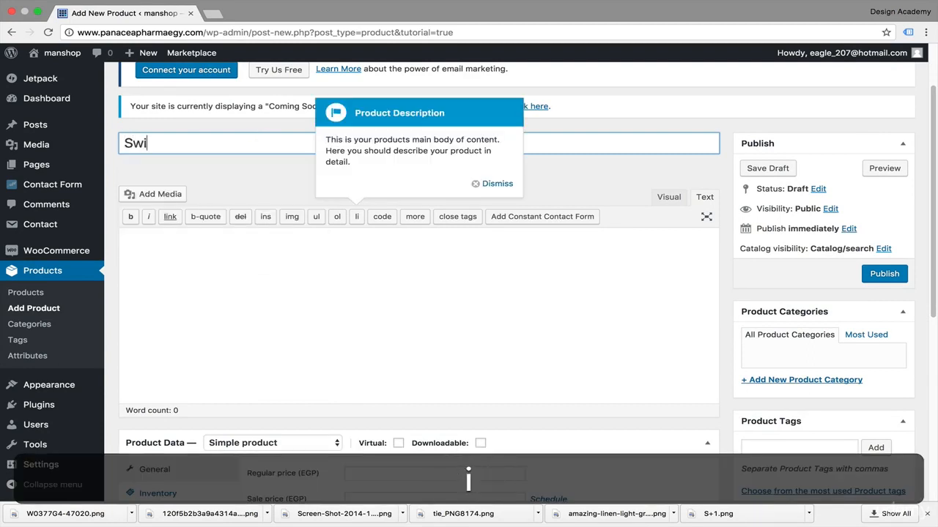
pyautogui.write('ss watch')
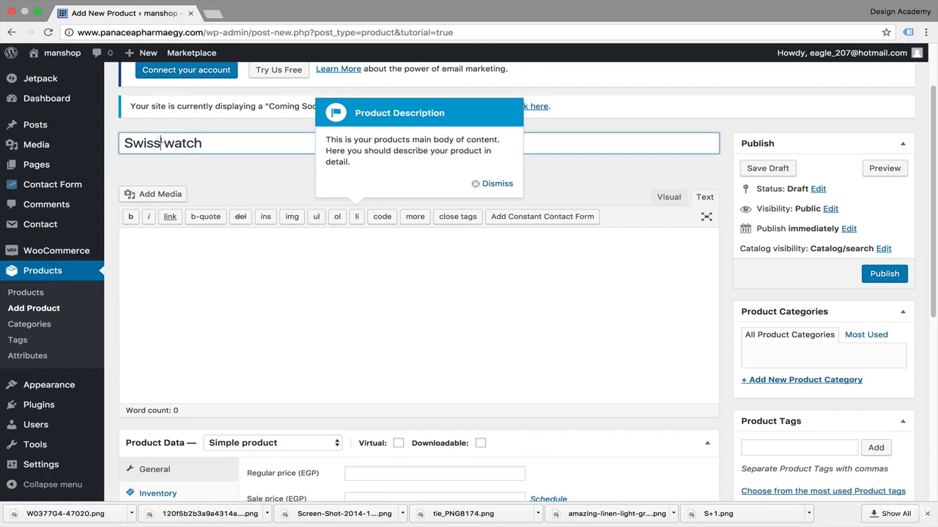
# Step: Replace the word "Swiss" with "Aviator" in the product name
pyautogui.moveTo(161, 143); pyautogui.dragTo(122, 142)
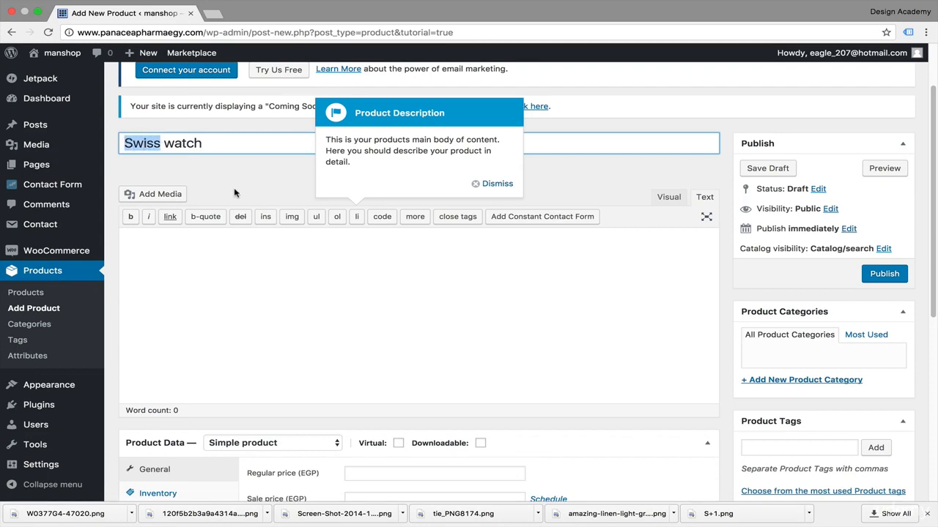
pyautogui.write('Aviator')
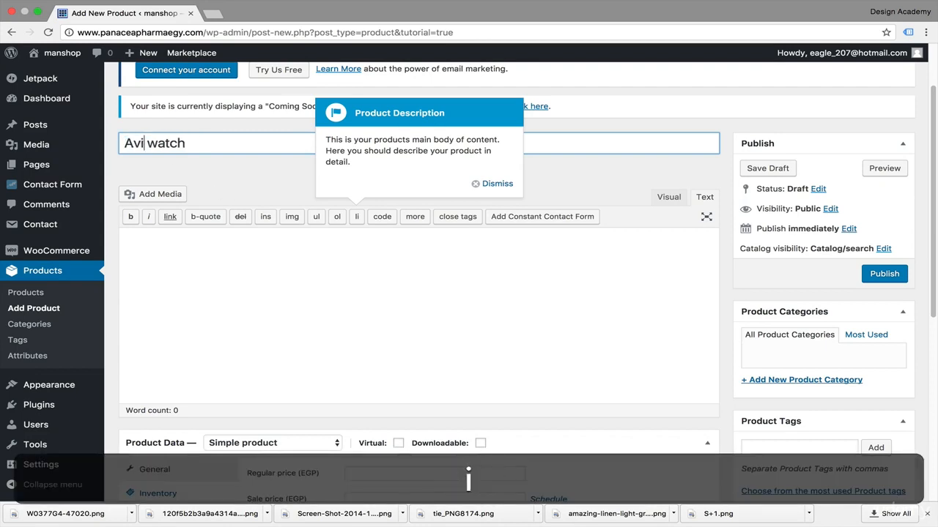
pyautogui.click(238, 144)
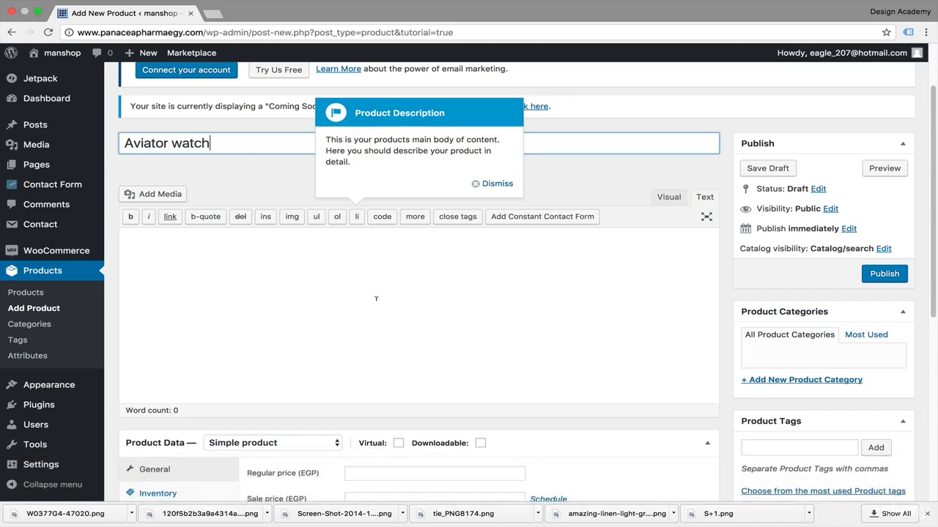
# Step: Search the web for "dummy text" in a new browser tab and copy the "What is Lorem Ipsum?" paragraph from lipsum.com, starting at "simply dummy text"
pyautogui.scroll(-2, 366, 306)
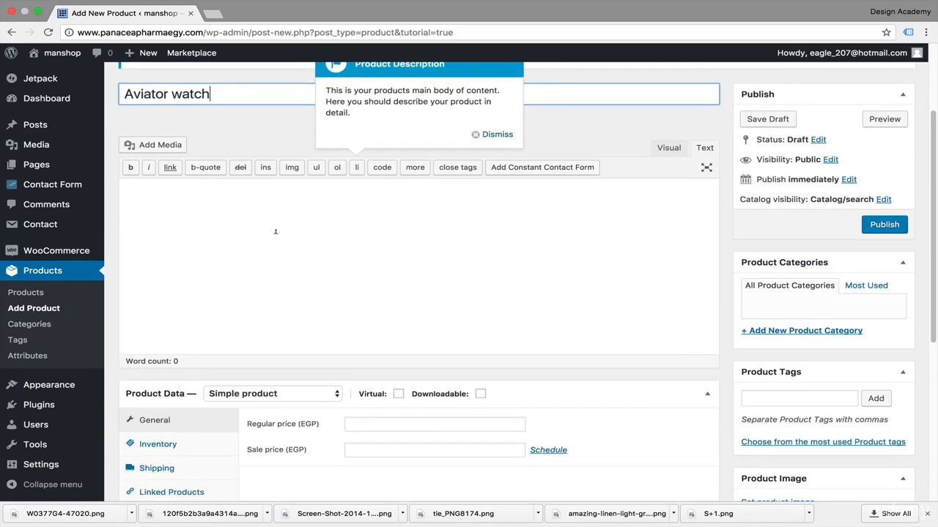
pyautogui.scroll(-10, 276, 231)
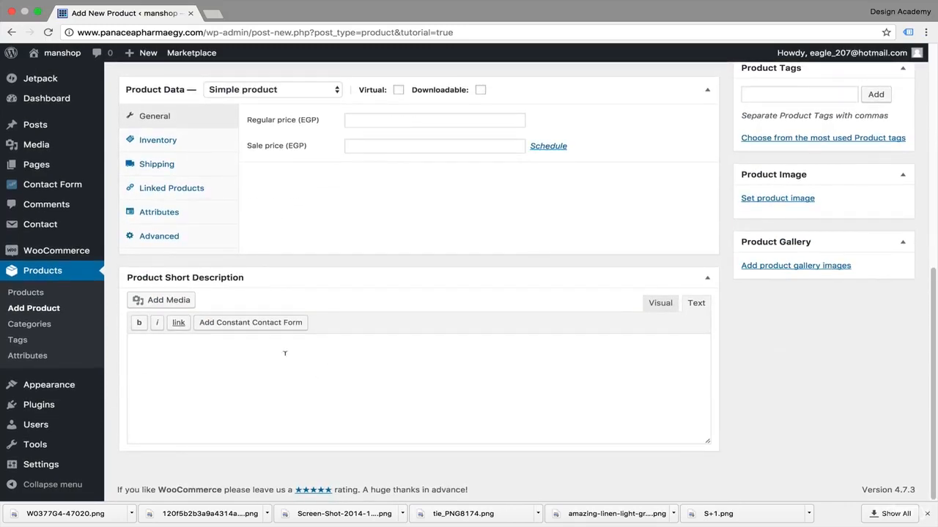
pyautogui.scroll(10, 301, 397)
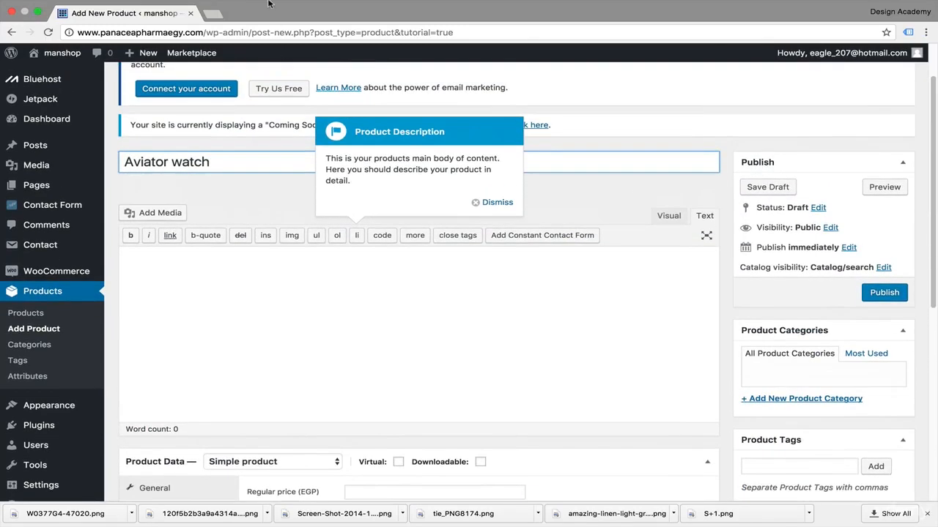
pyautogui.click(210, 14)
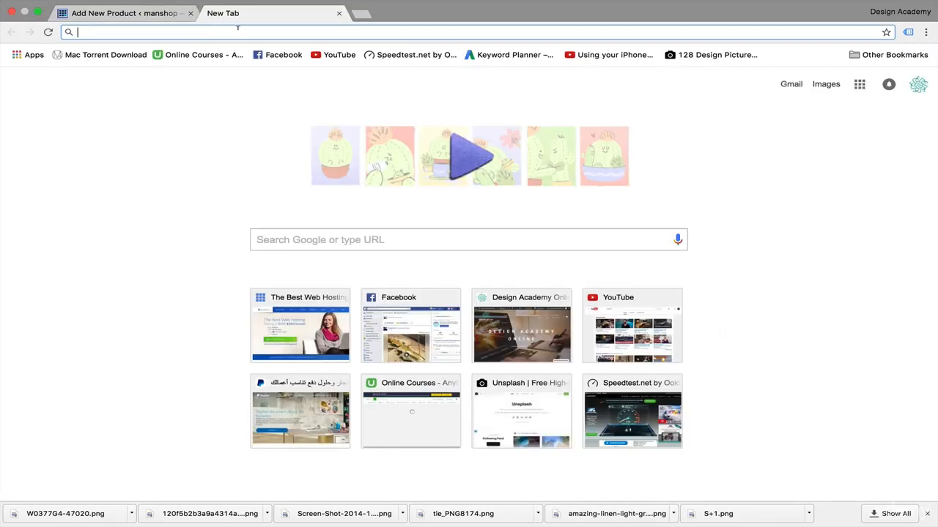
pyautogui.write('dummy text')
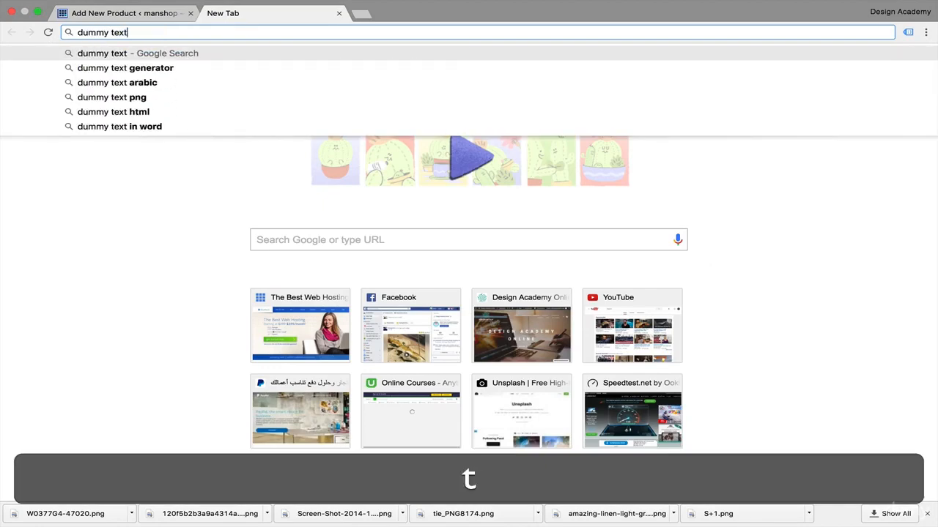
pyautogui.press('Return')
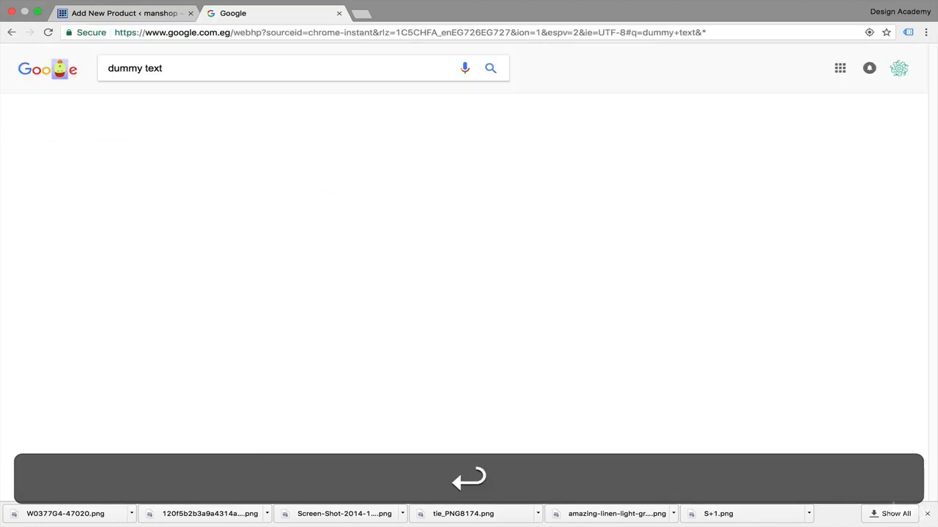
pyautogui.click(192, 151)
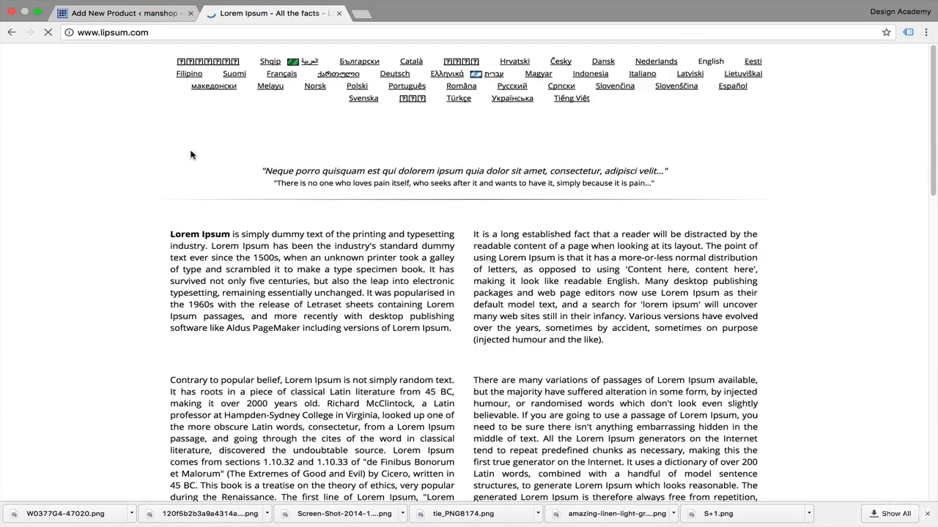
pyautogui.moveTo(242, 296); pyautogui.dragTo(449, 388)
pyautogui.press('super+c')
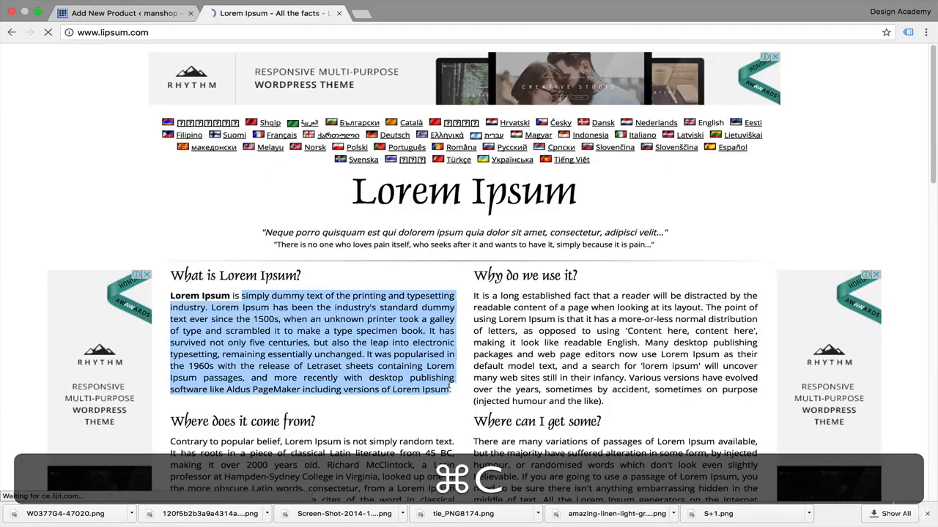
# Step: Close the Lorem Ipsum page and paste the copied text into the main product description, leaving it in the Visual editor
pyautogui.click(147, 20)
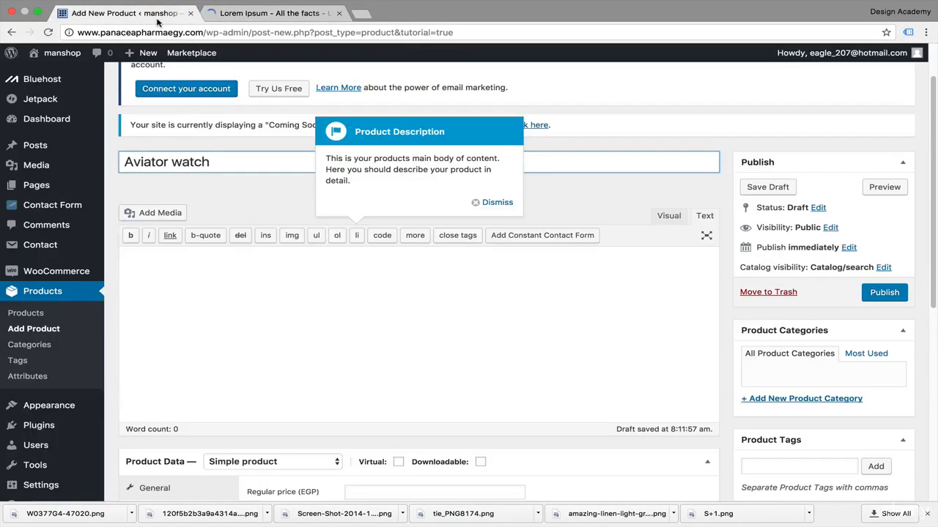
pyautogui.click(338, 13)
pyautogui.click(300, 268)
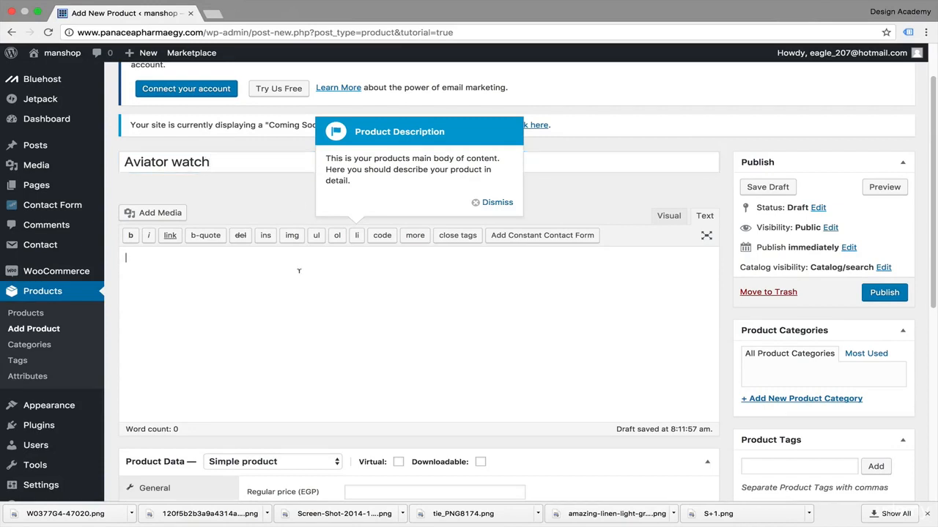
pyautogui.press('super+v')
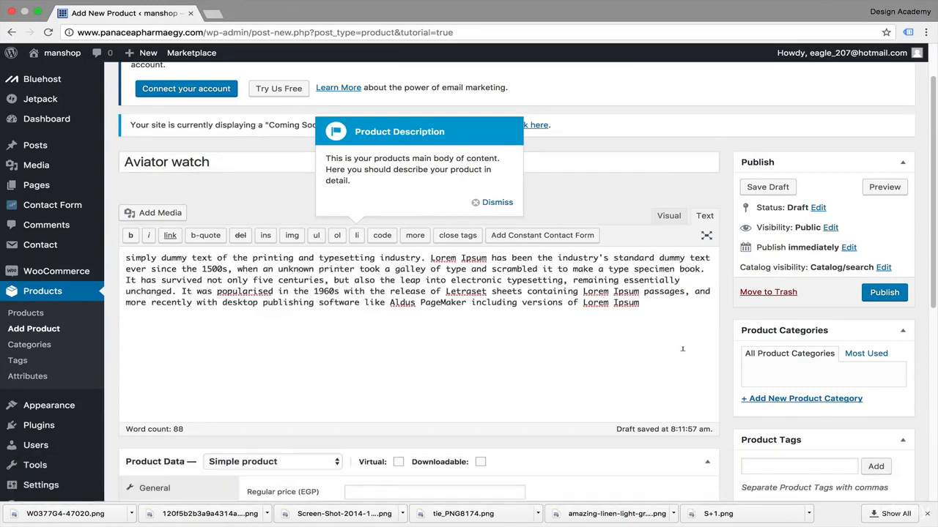
pyautogui.scroll(-10, 682, 349)
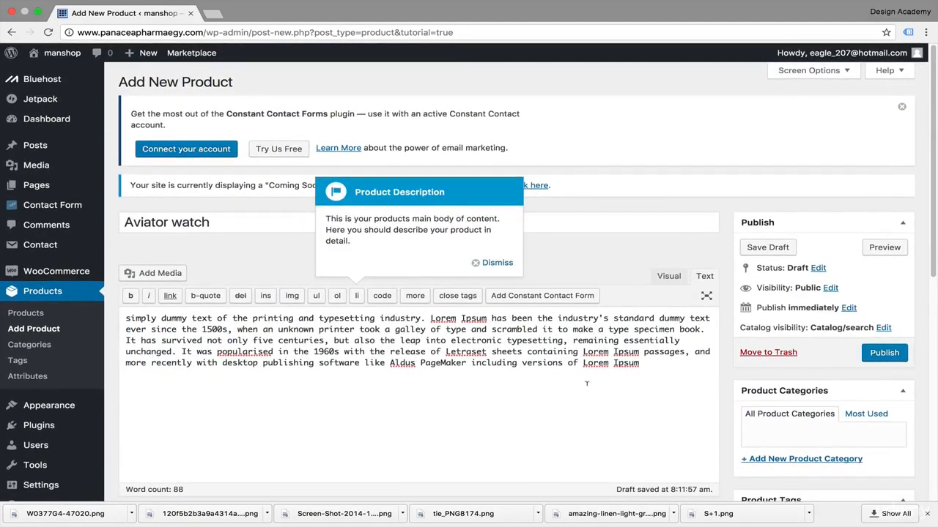
pyautogui.press('super+v')
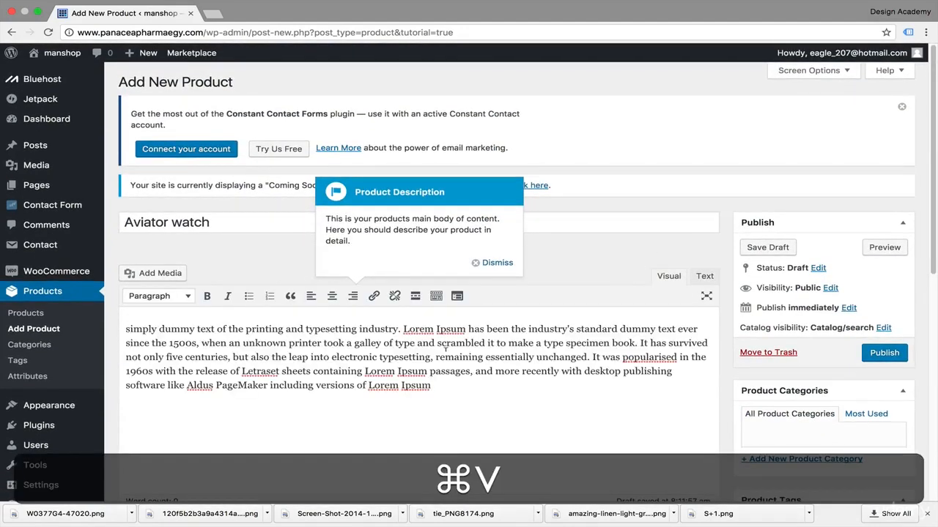
# Step: Paste the copied text into the Product Short Description and trim it to end at "since the 1500s,"
pyautogui.scroll(-3, 446, 349)
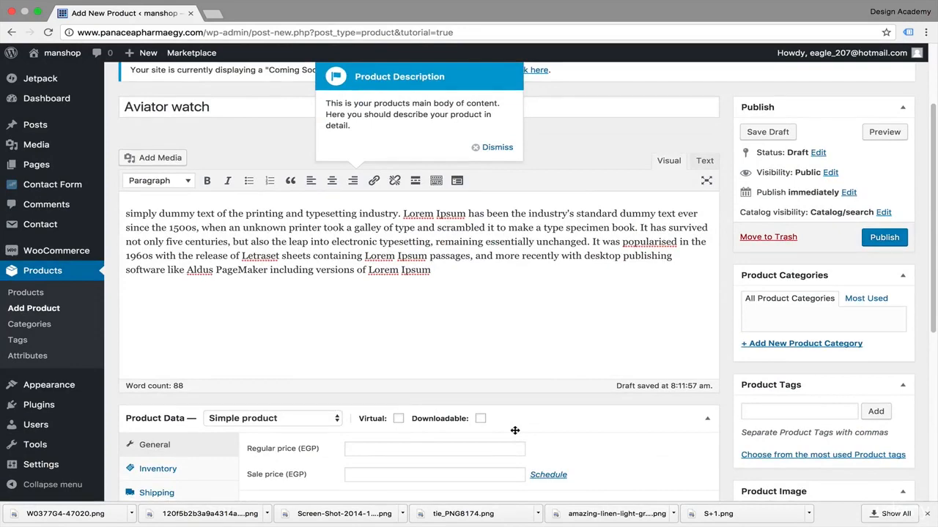
pyautogui.scroll(-8, 515, 431)
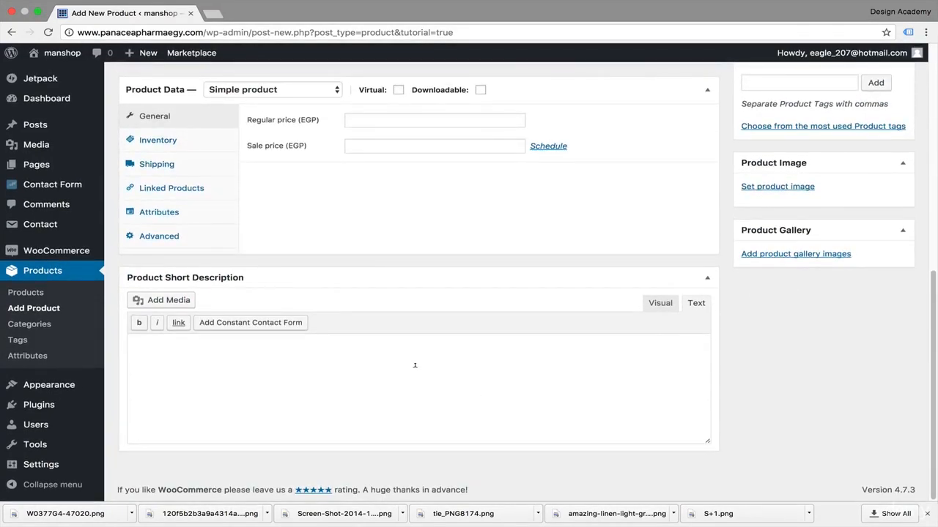
pyautogui.click(414, 364)
pyautogui.press('super+v')
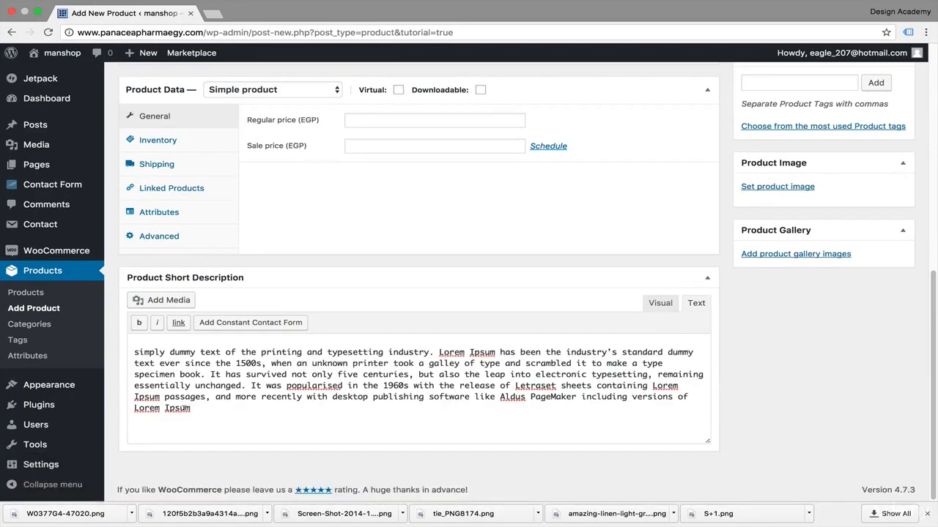
pyautogui.moveTo(204, 416); pyautogui.dragTo(209, 373)
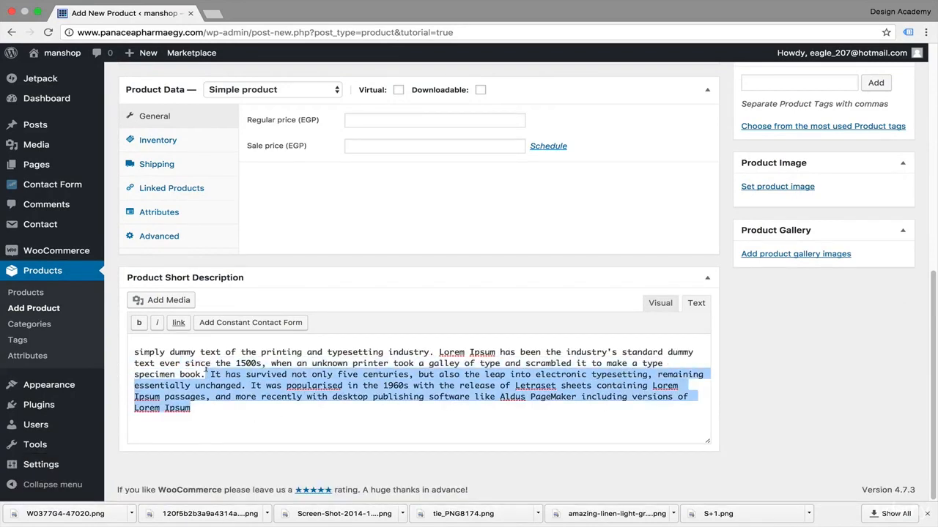
pyautogui.press('BackSpace')
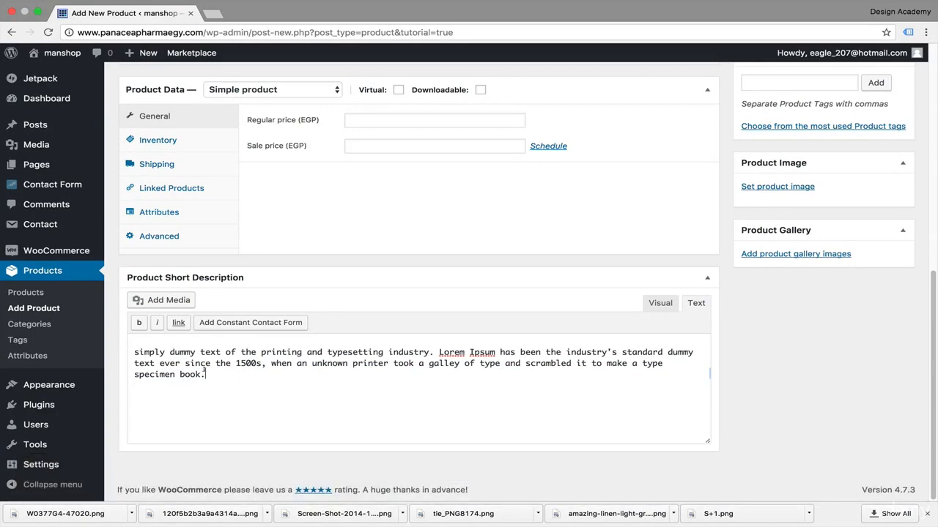
pyautogui.moveTo(206, 375); pyautogui.dragTo(268, 358)
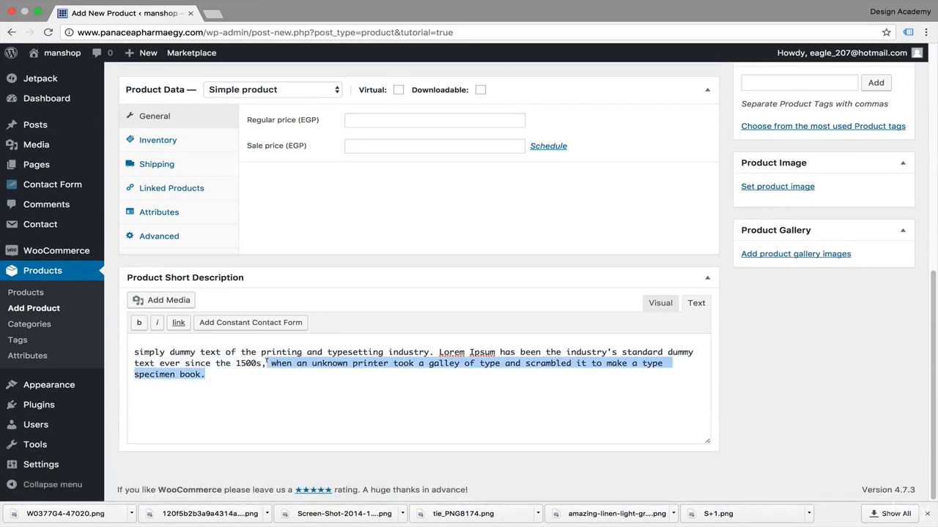
# Step: Set the product's regular price to 400 EGP
pyautogui.scroll(4, 267, 359)
pyautogui.scroll(-3, 322, 253)
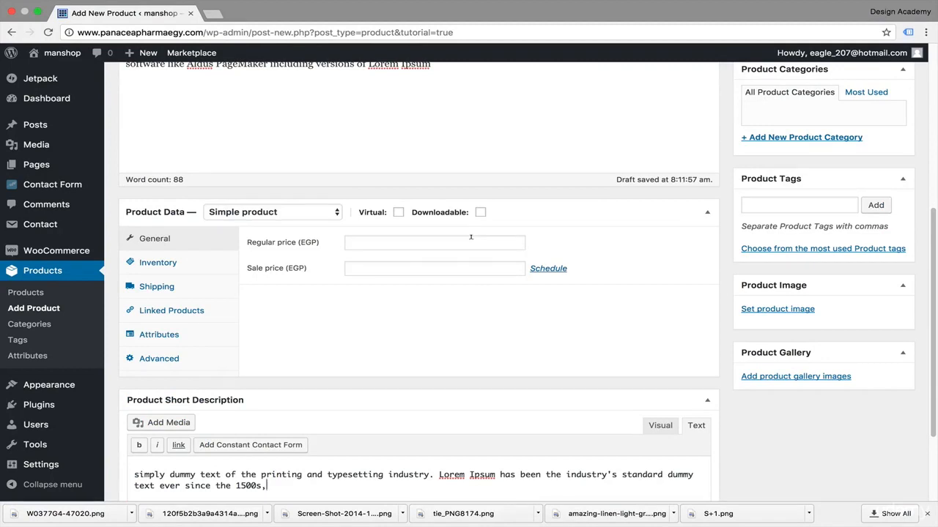
pyautogui.click(460, 241)
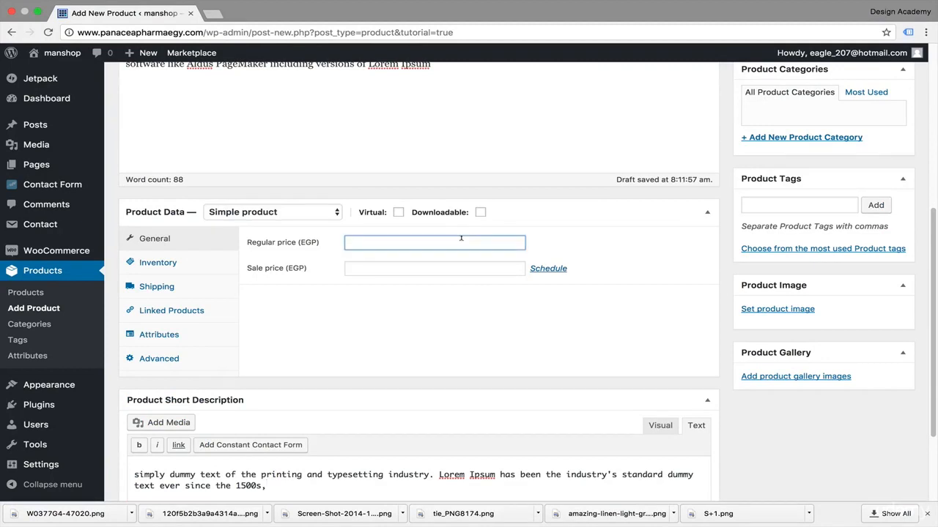
pyautogui.write('400')
# Step: Dismiss the Product Description tip and review the available product types, keeping Simple product
pyautogui.scroll(4, 414, 271)
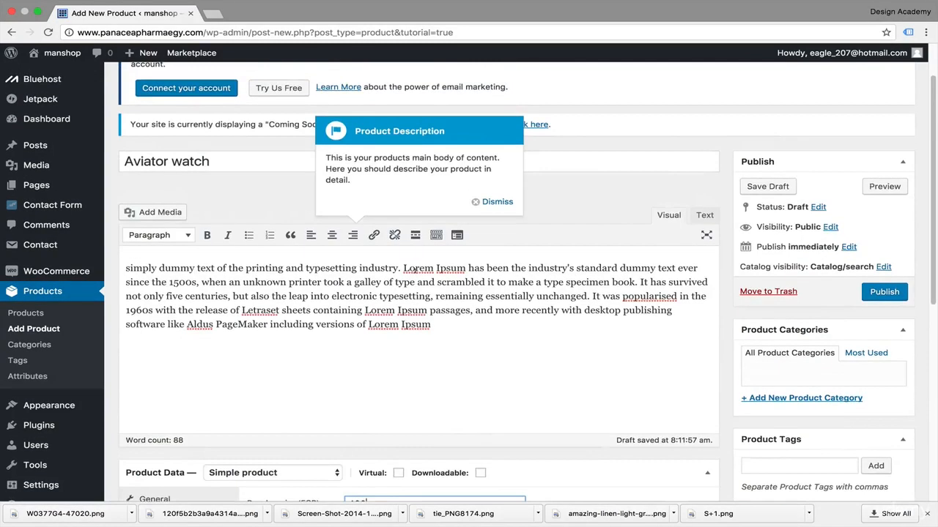
pyautogui.click(497, 201)
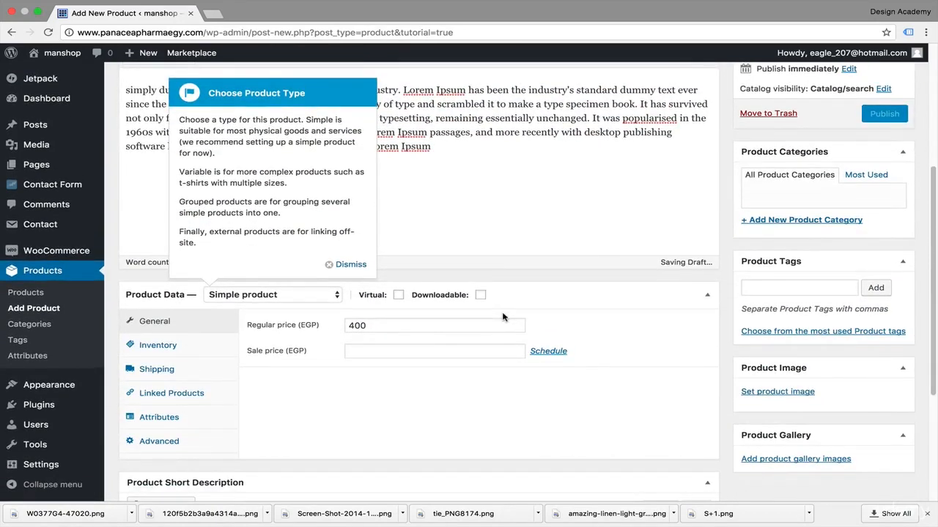
pyautogui.click(336, 296)
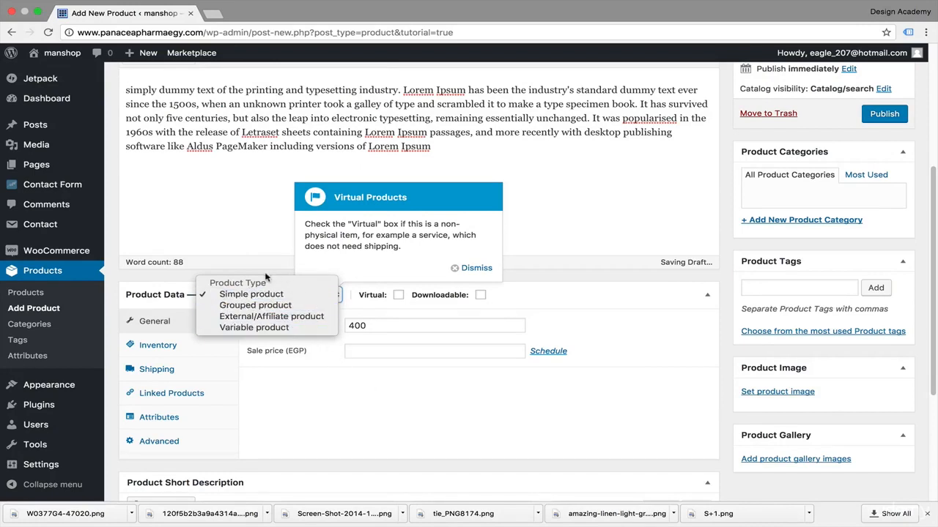
pyautogui.click(362, 411)
pyautogui.scroll(-1, 362, 412)
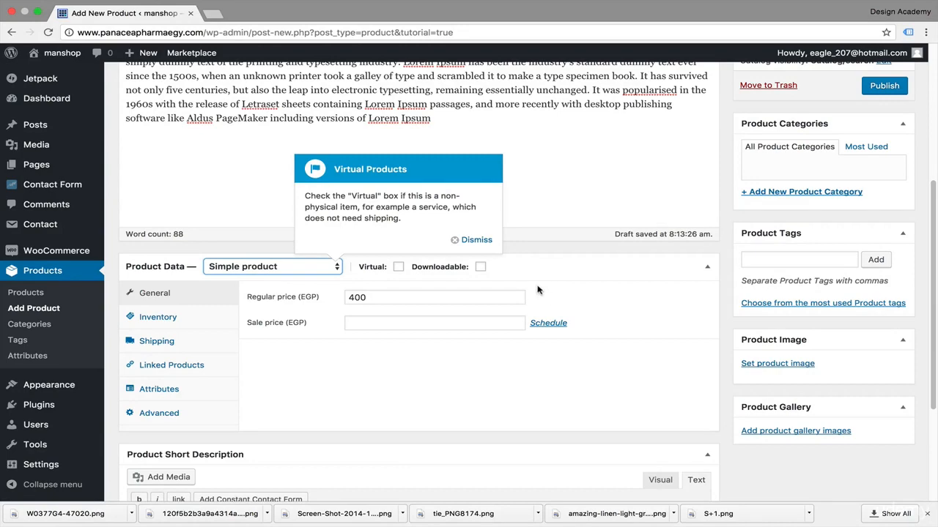
# Step: Temporarily enable the Downloadable option to examine the download settings and the download type choices
pyautogui.click(481, 268)
pyautogui.scroll(-2, 558, 232)
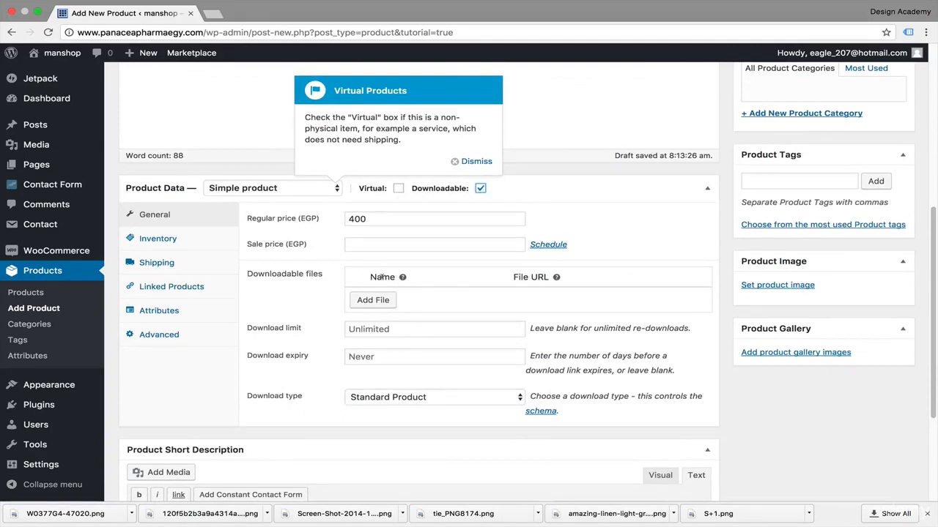
pyautogui.moveTo(556, 277)
pyautogui.click(517, 401)
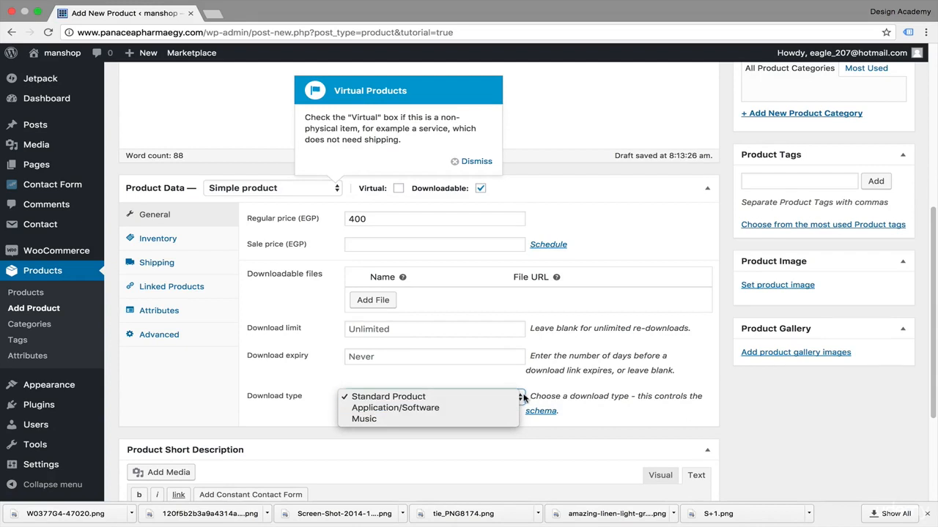
pyautogui.click(522, 397)
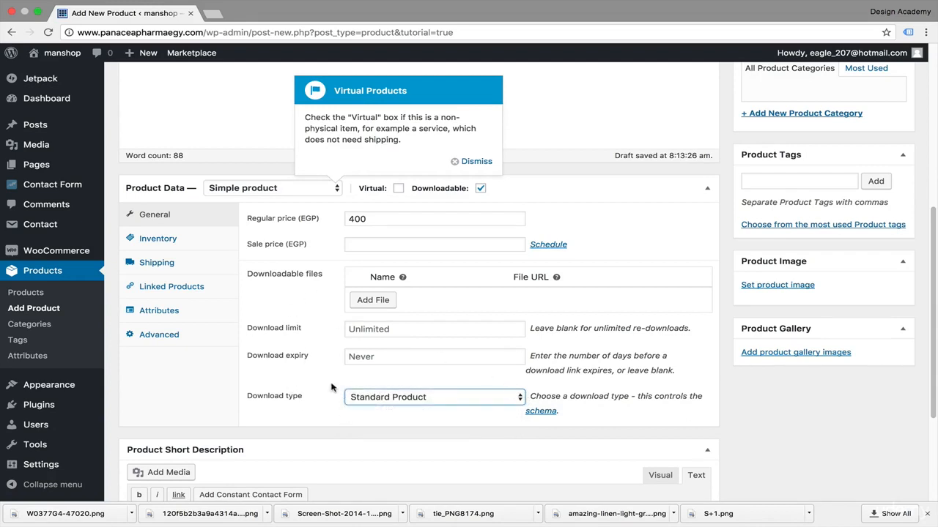
pyautogui.click(480, 188)
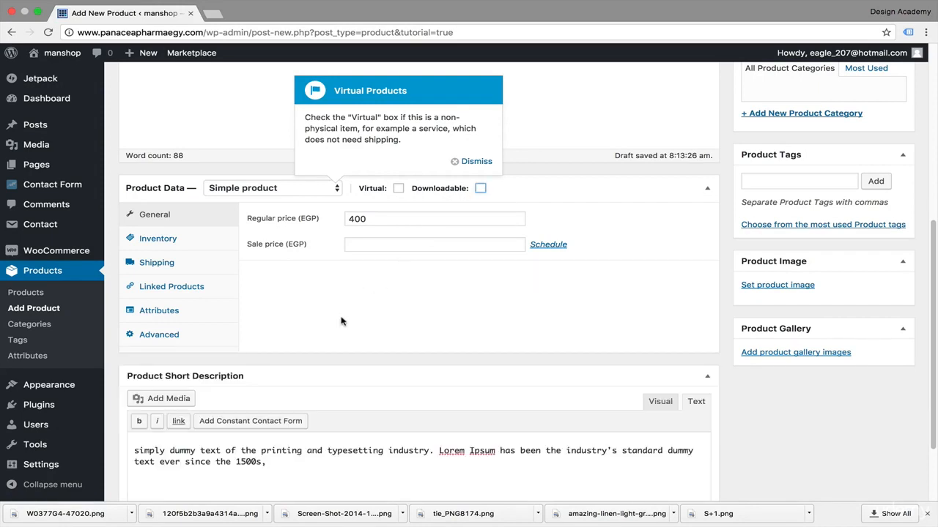
# Step: Set the sale price to 200 EGP and schedule the sale from 2017-03-21 to 2017-03-31
pyautogui.click(424, 243)
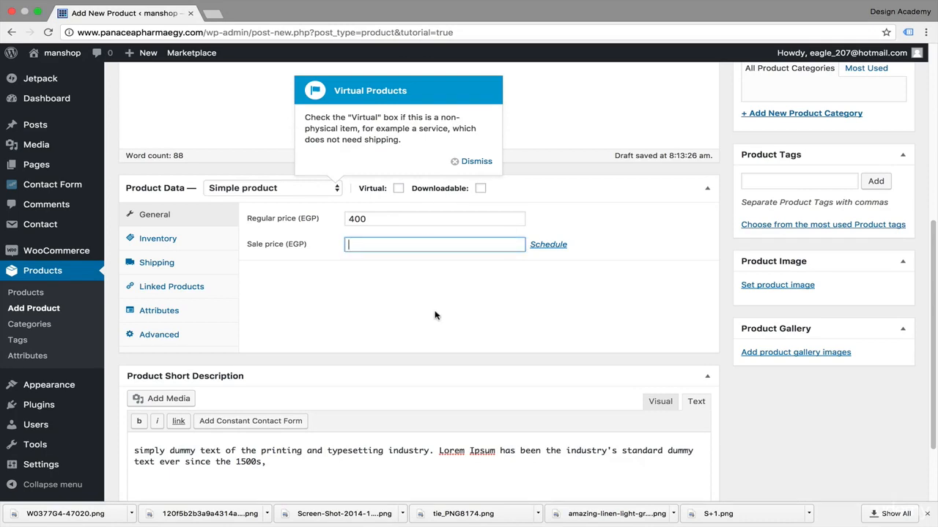
pyautogui.write('200')
pyautogui.click(547, 245)
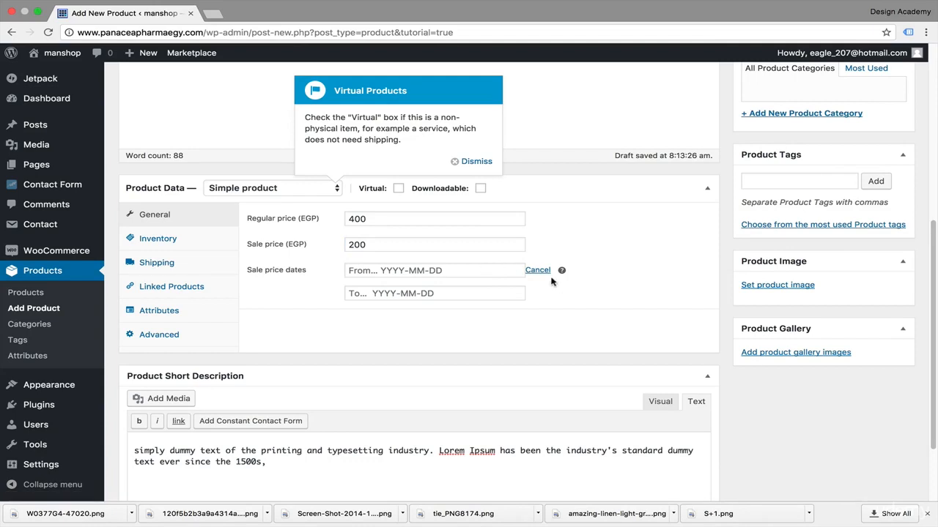
pyautogui.click(446, 271)
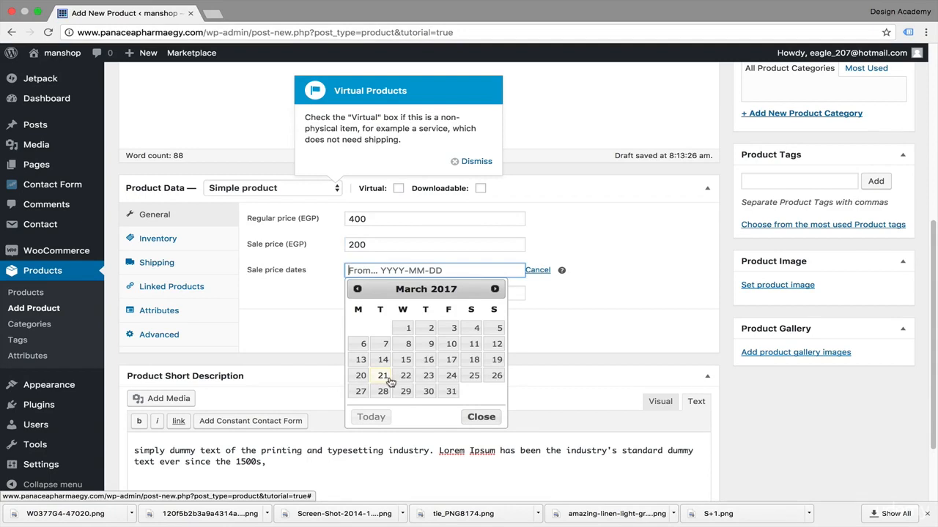
pyautogui.click(390, 379)
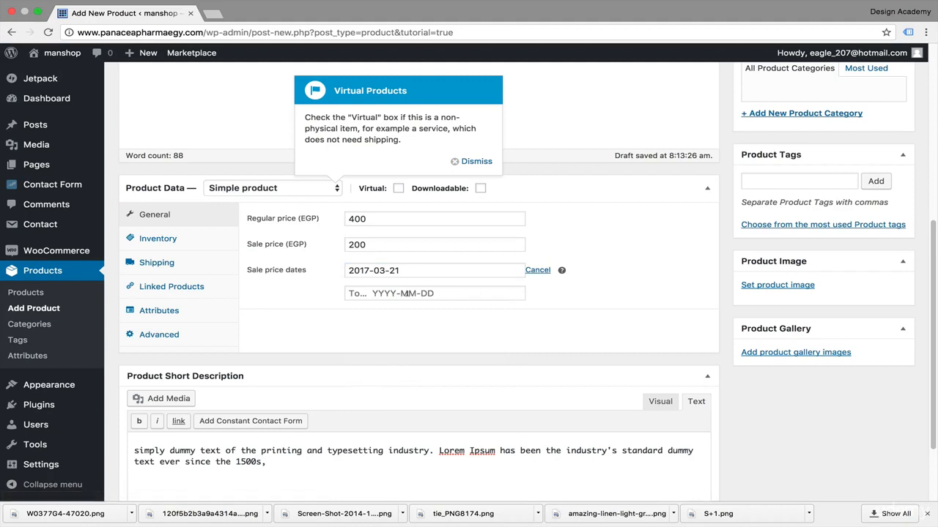
pyautogui.click(406, 293)
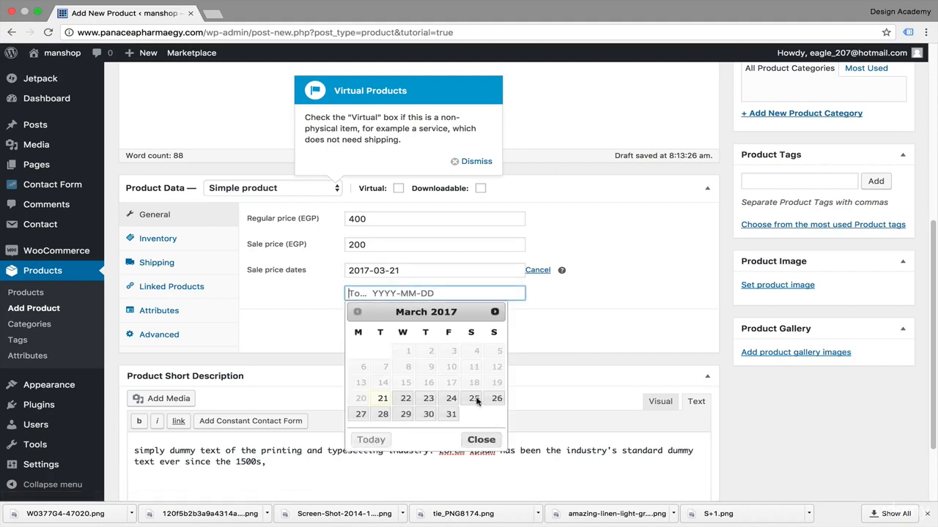
pyautogui.click(450, 415)
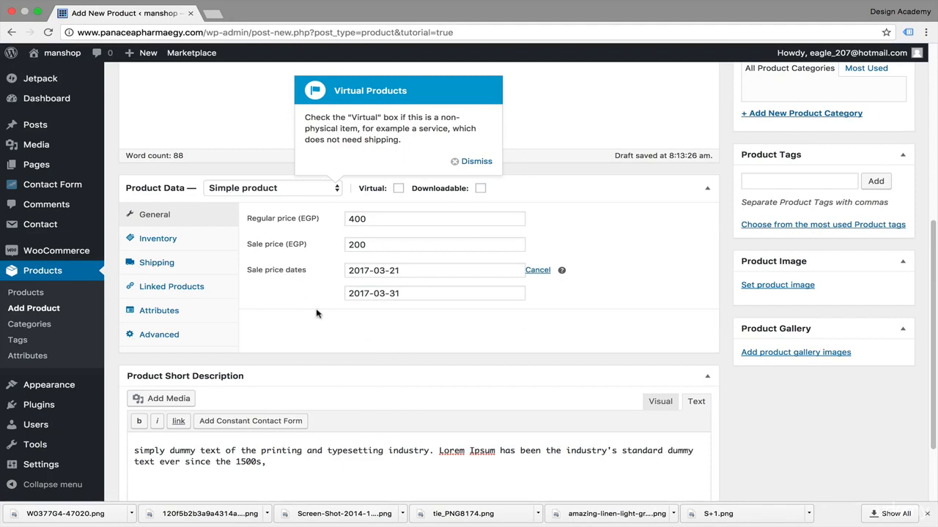
# Step: Examine the product's inventory settings, including the fields added by stock management and the stock status choices
pyautogui.click(174, 242)
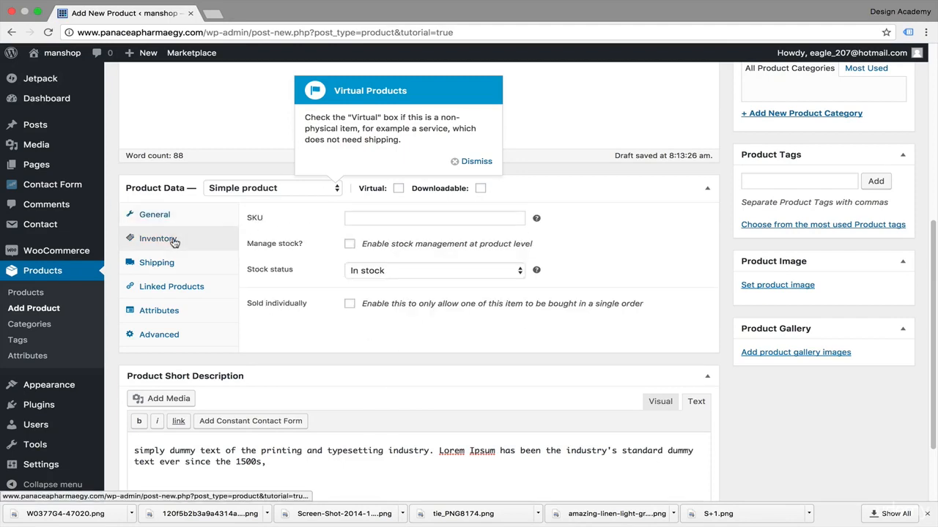
pyautogui.moveTo(535, 218)
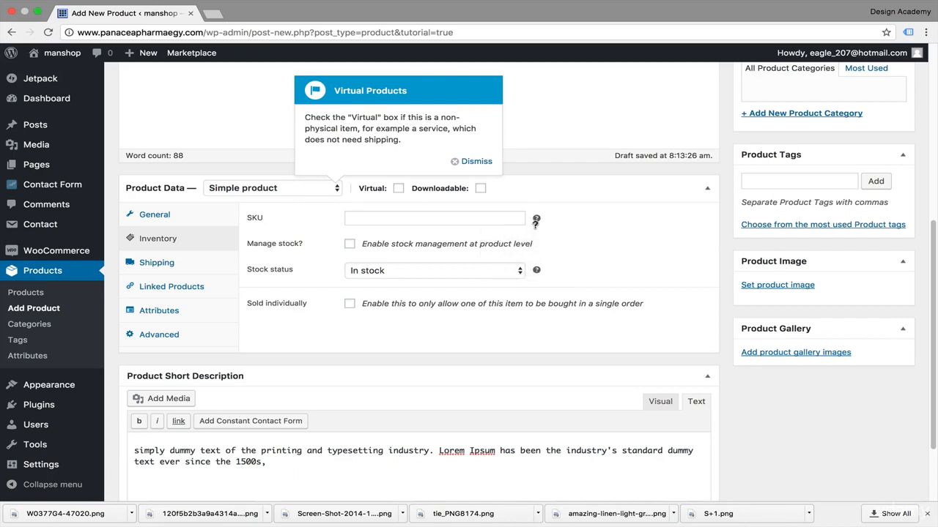
pyautogui.moveTo(537, 270)
pyautogui.click(349, 246)
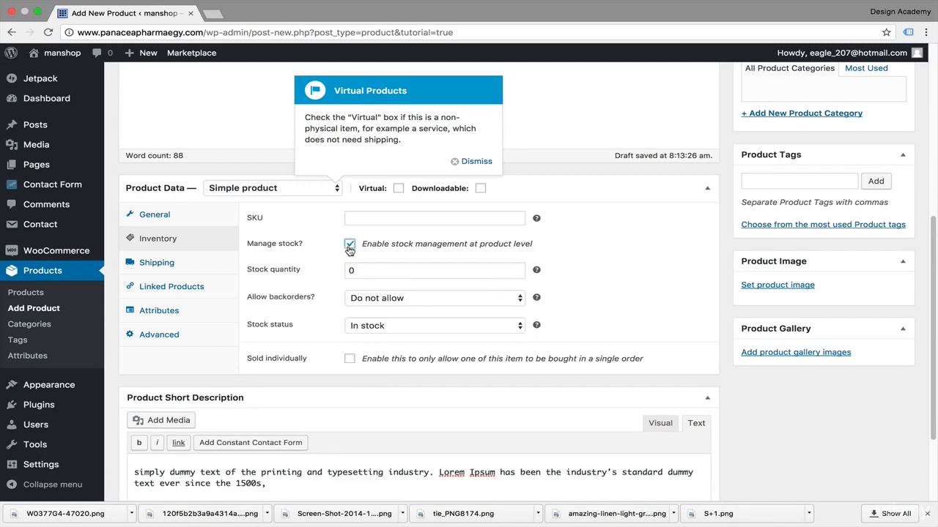
pyautogui.click(349, 247)
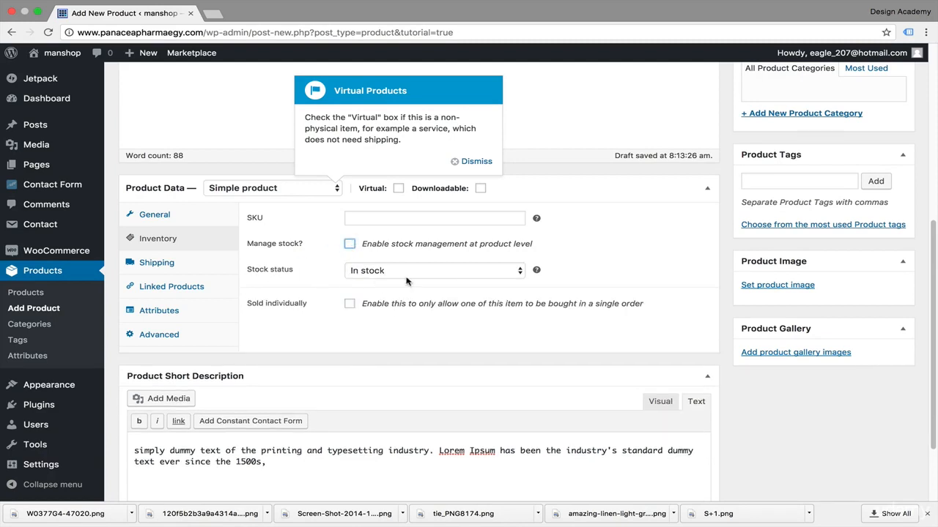
pyautogui.click(521, 273)
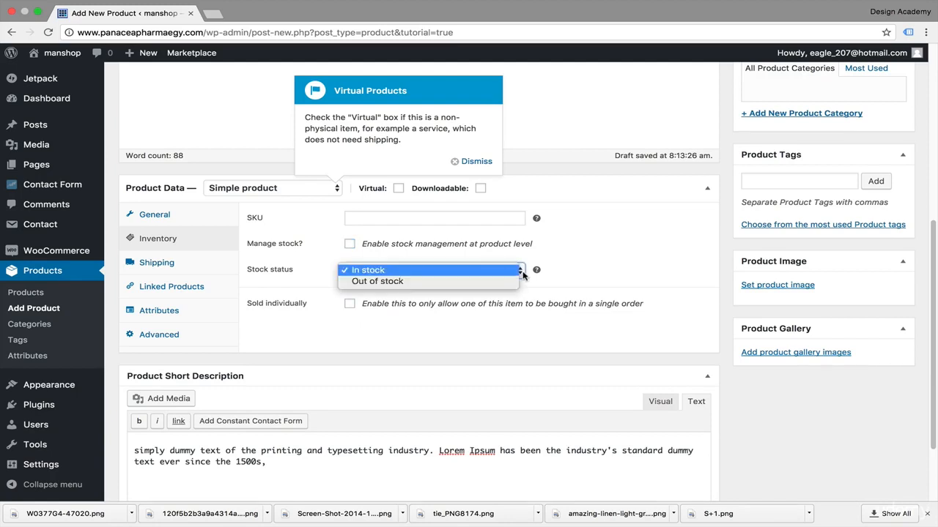
pyautogui.click(566, 265)
# Step: Enable stock management at product level with a stock quantity of 5, and check the backorder choices, keeping Do not allow
pyautogui.click(349, 245)
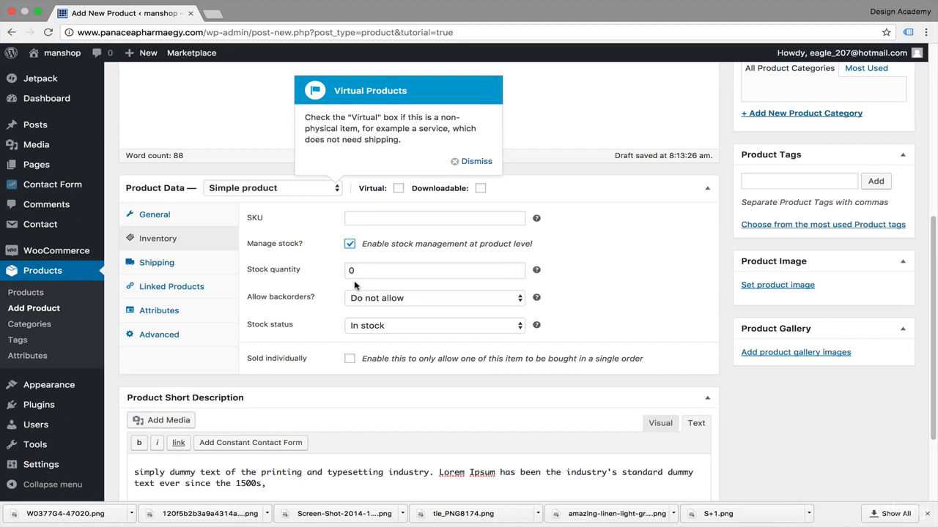
pyautogui.click(360, 271)
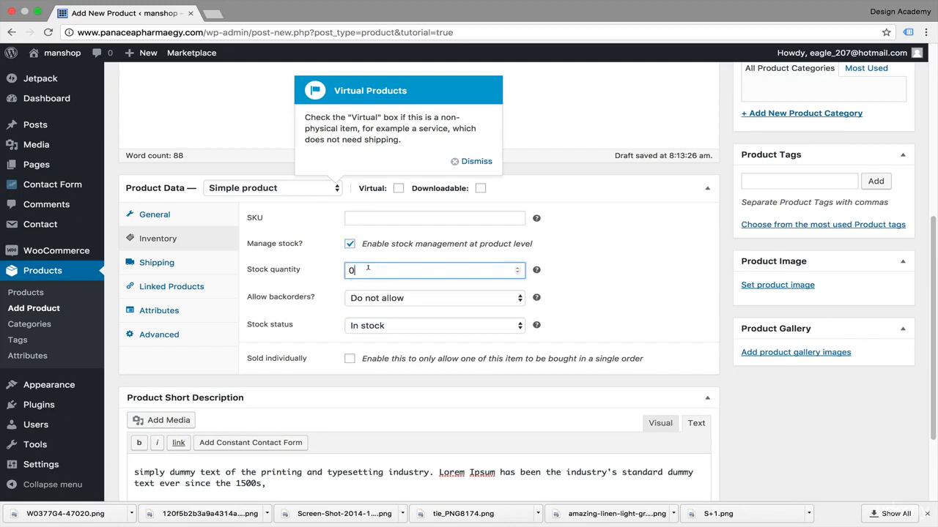
pyautogui.moveTo(367, 268); pyautogui.dragTo(330, 268)
pyautogui.write('5')
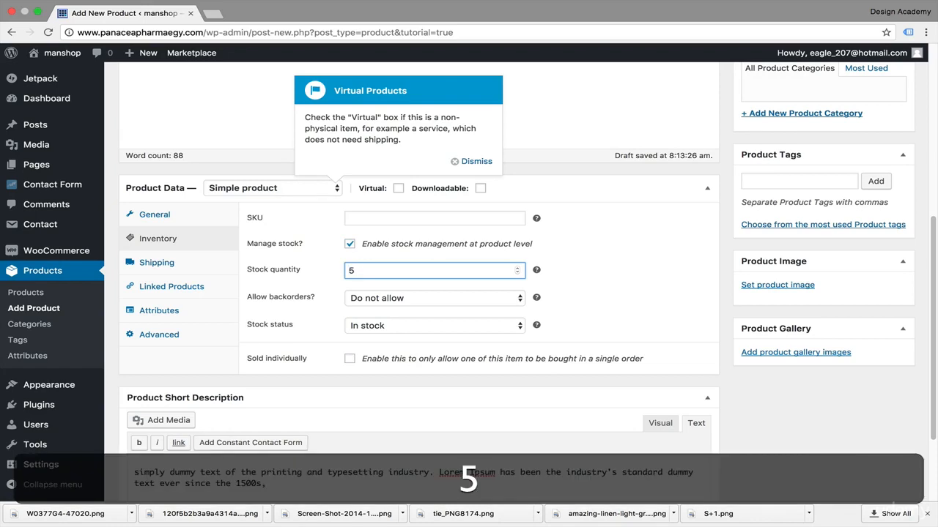
pyautogui.press('Tab')
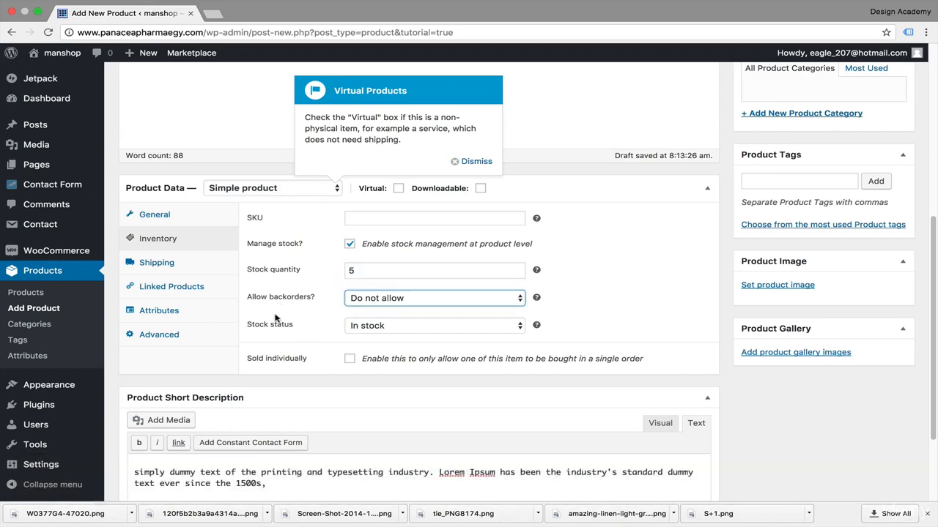
pyautogui.click(521, 300)
# Step: Set the product's shipping weight to 200 g and its length, width and height to 25 m each
pyautogui.scroll(-2, 326, 367)
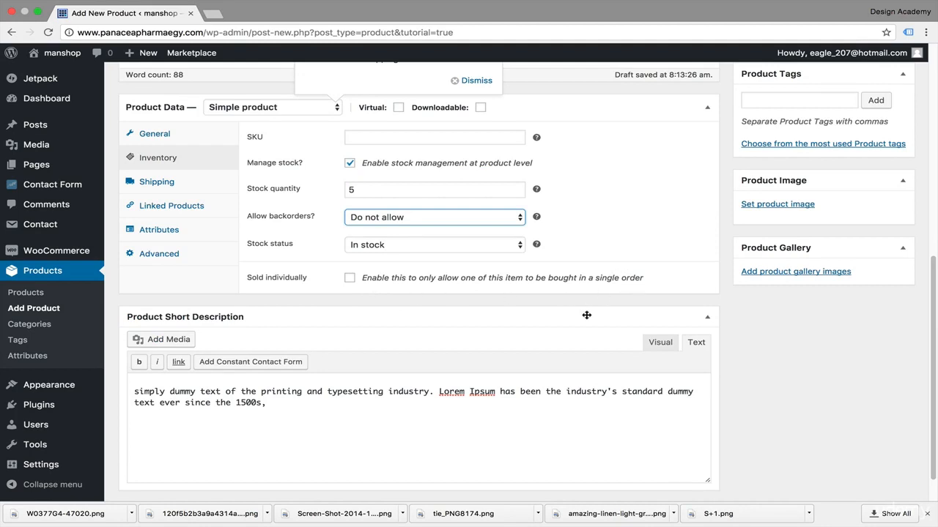
pyautogui.click(217, 181)
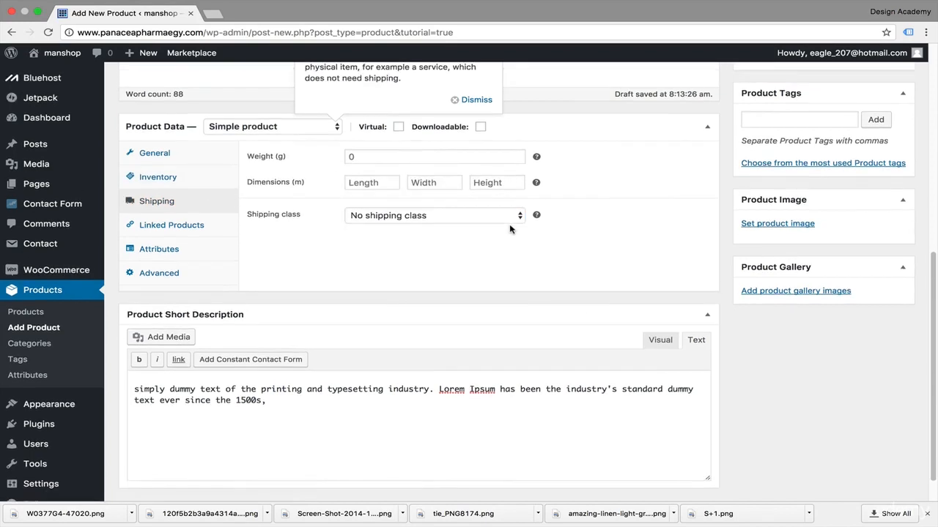
pyautogui.scroll(3, 513, 223)
pyautogui.scroll(-1, 568, 213)
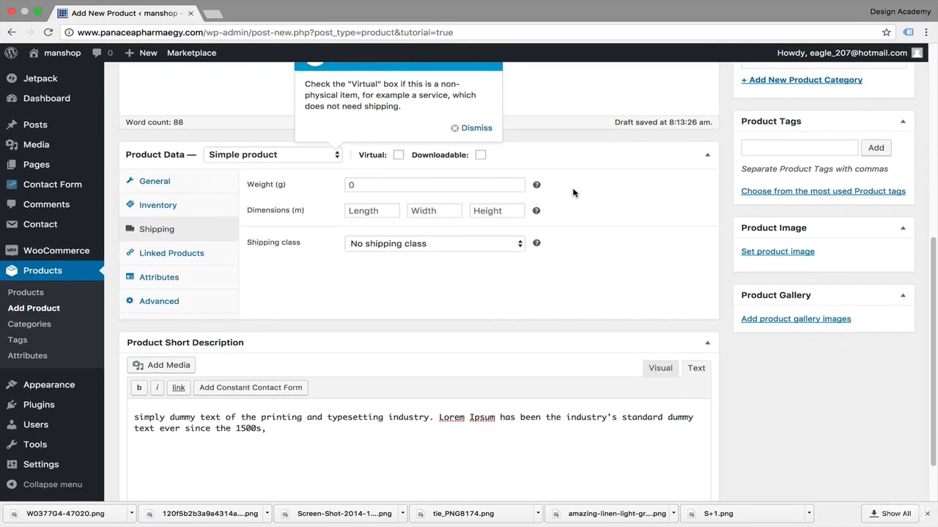
pyautogui.click(375, 184)
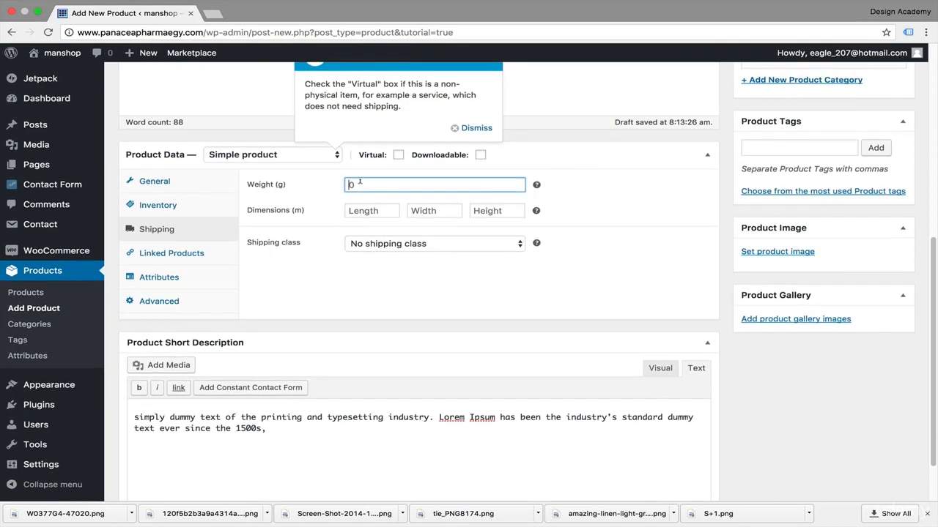
pyautogui.moveTo(536, 244)
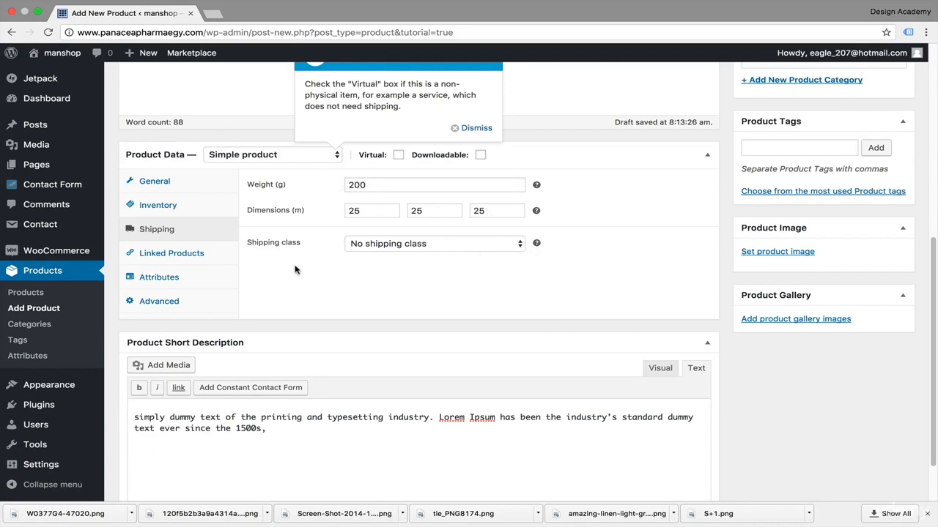
# Step: Examine the product's linked products, attributes and advanced settings, and return to the general settings
pyautogui.click(185, 257)
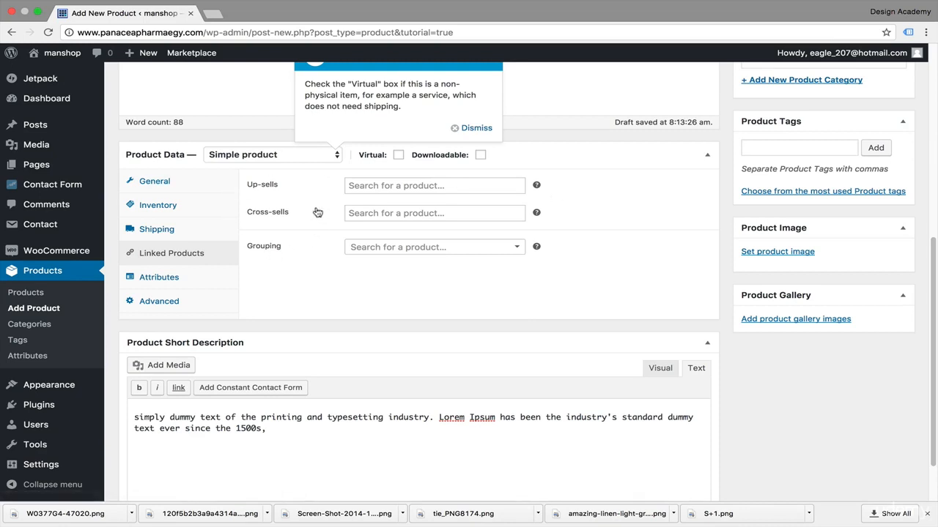
pyautogui.moveTo(536, 212)
pyautogui.moveTo(537, 185)
pyautogui.click(519, 247)
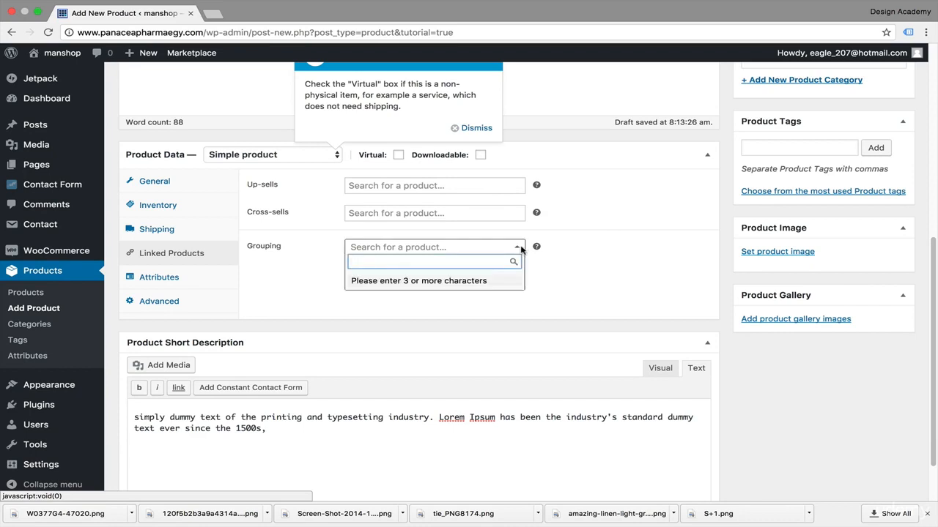
pyautogui.click(172, 278)
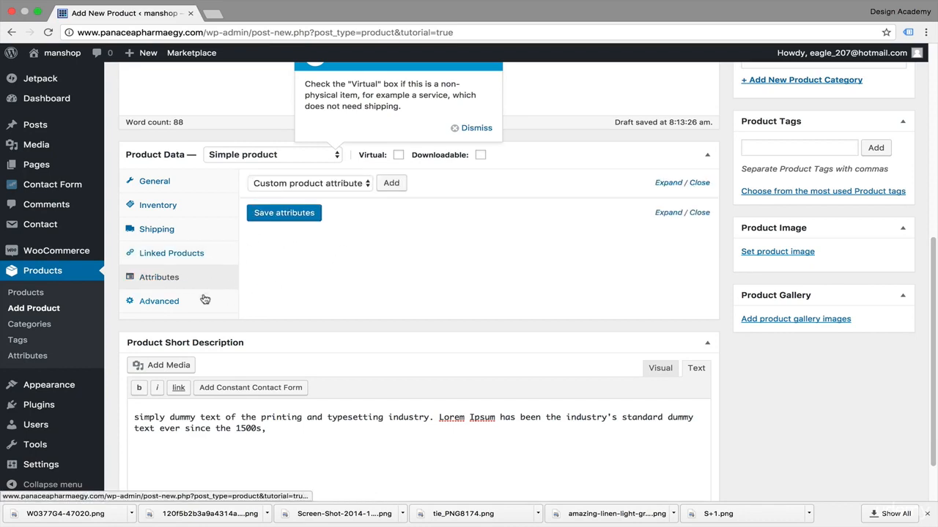
pyautogui.click(179, 304)
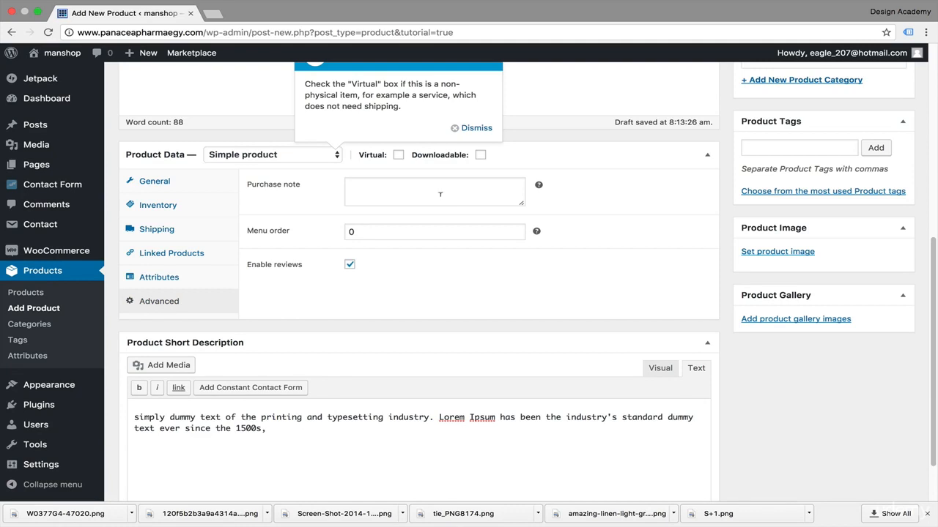
pyautogui.click(440, 193)
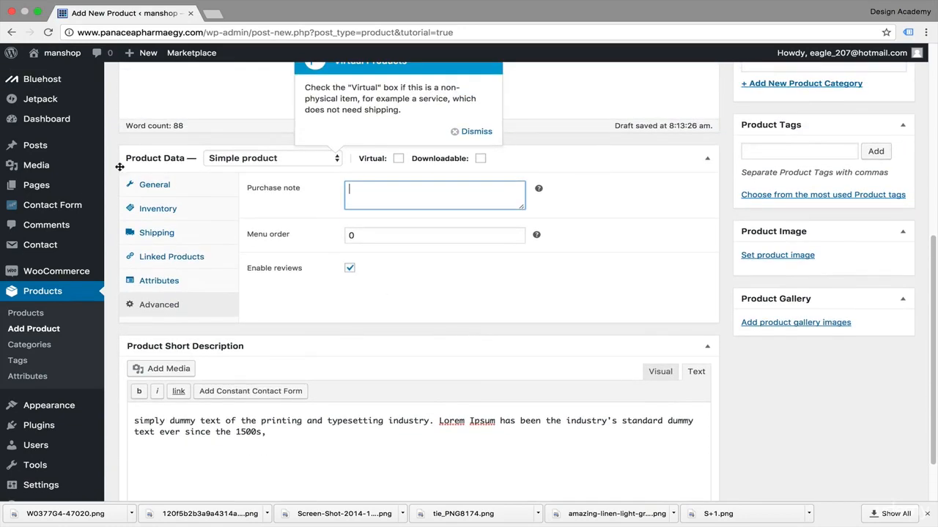
pyautogui.click(172, 184)
# Step: Start adding a new product category and enter "watches" as its name
pyautogui.scroll(-2, 435, 288)
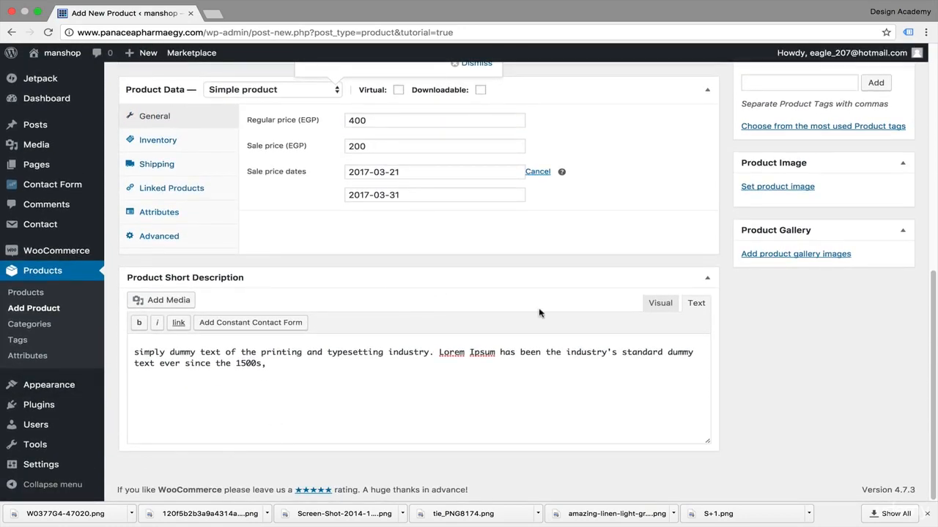
pyautogui.scroll(5, 540, 308)
pyautogui.scroll(3, 540, 307)
pyautogui.scroll(-3, 539, 311)
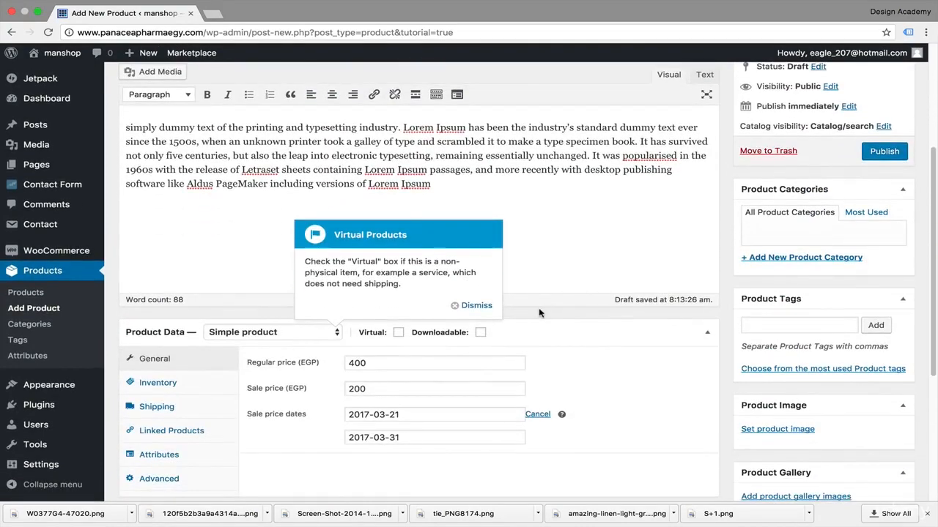
pyautogui.scroll(-2, 539, 313)
pyautogui.scroll(1, 820, 235)
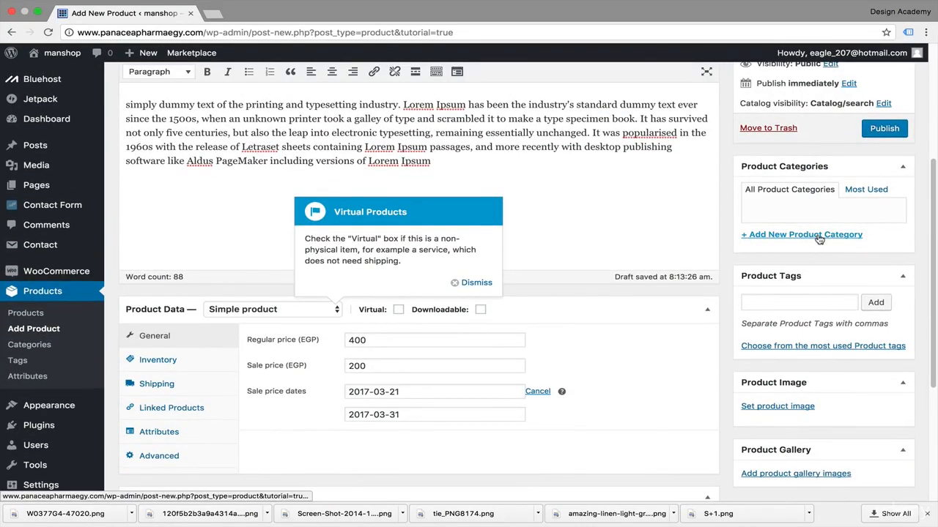
pyautogui.click(819, 235)
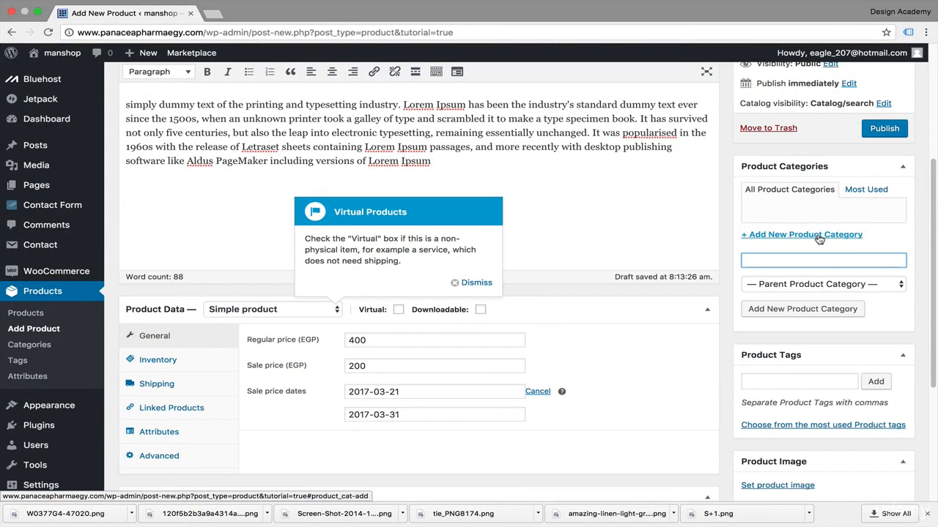
pyautogui.write('watches')
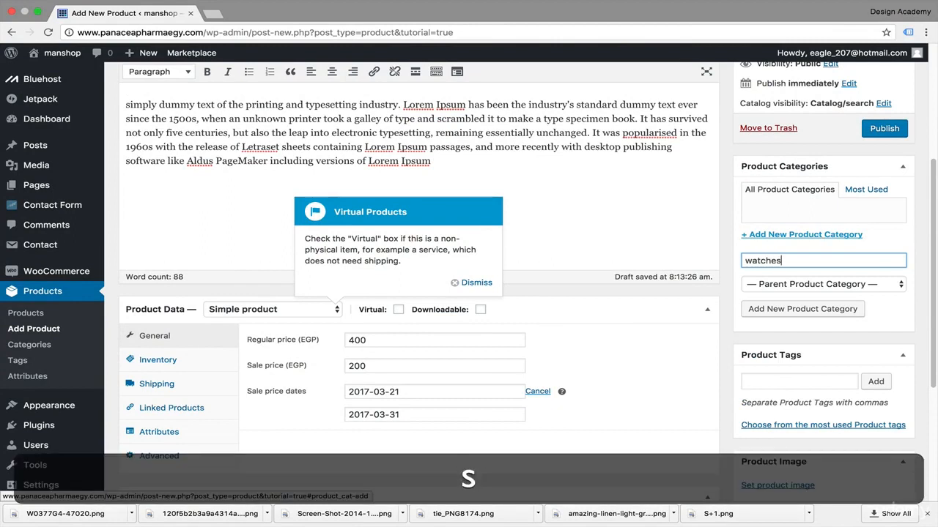
pyautogui.press('Tab')
# Step: Enter "watches, accessories" as the product tags
pyautogui.scroll(-1, 813, 364)
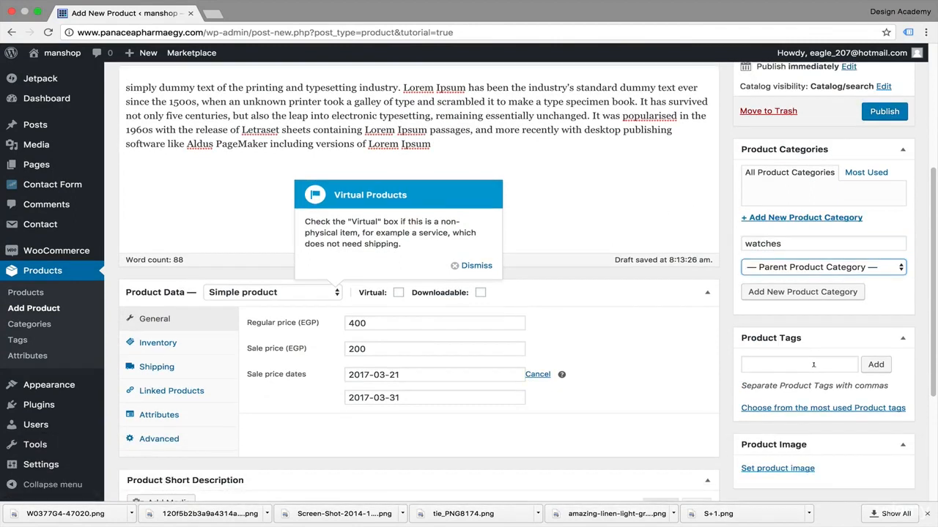
pyautogui.click(813, 365)
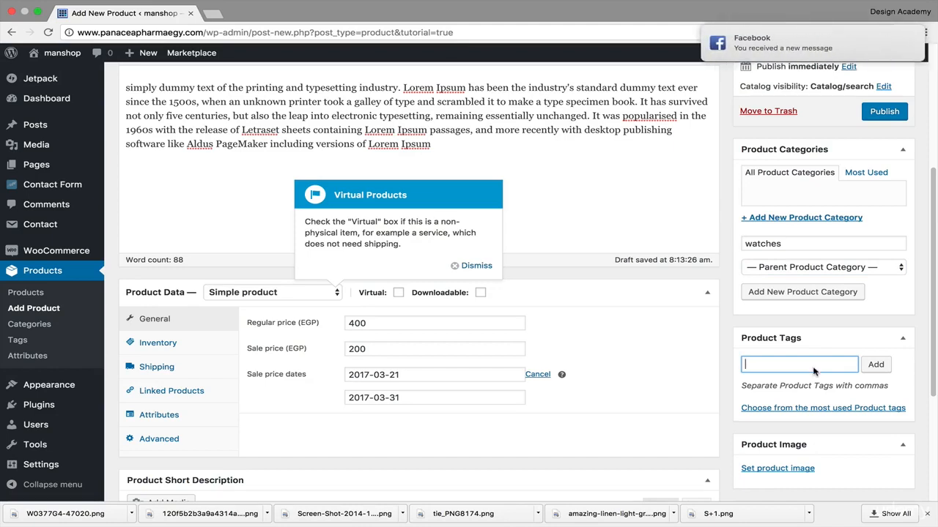
pyautogui.write('watches')
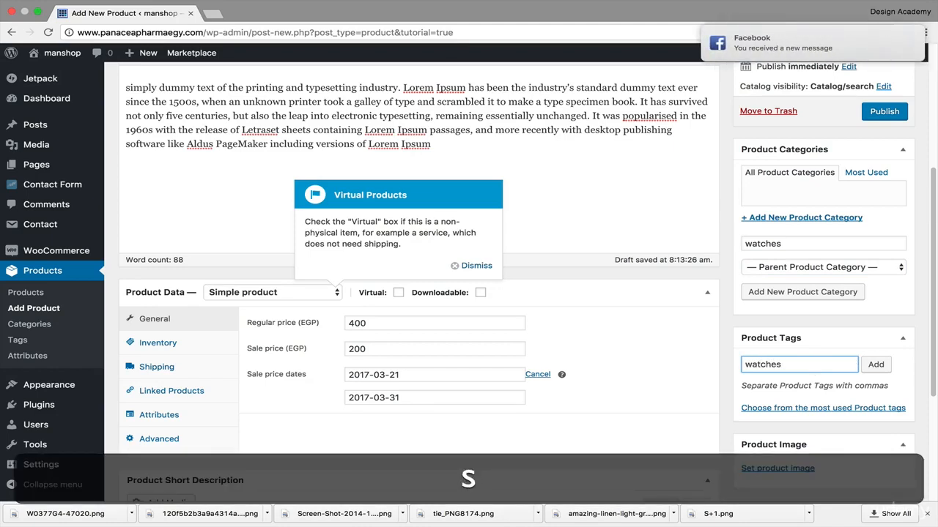
pyautogui.write(', ')
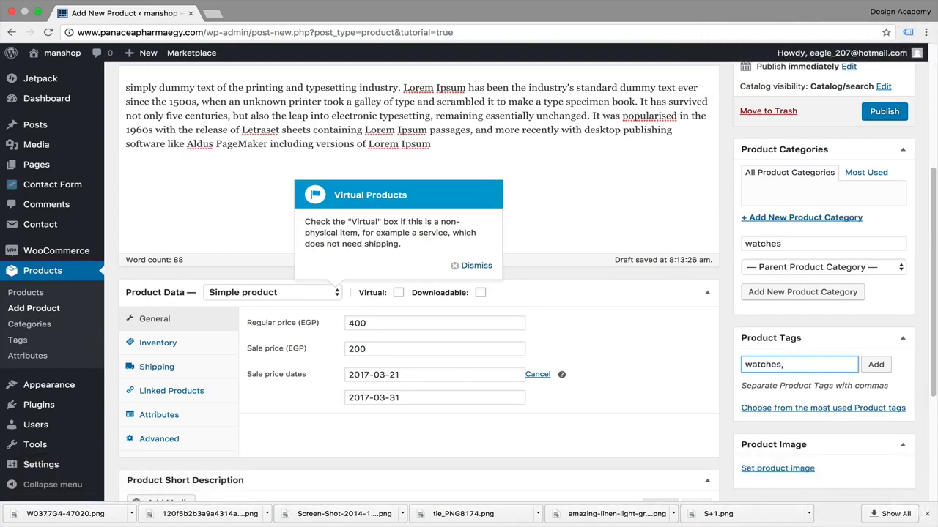
pyautogui.write('men')
pyautogui.press('BackSpace')
pyautogui.press('BackSpace')
pyautogui.press('BackSpace')
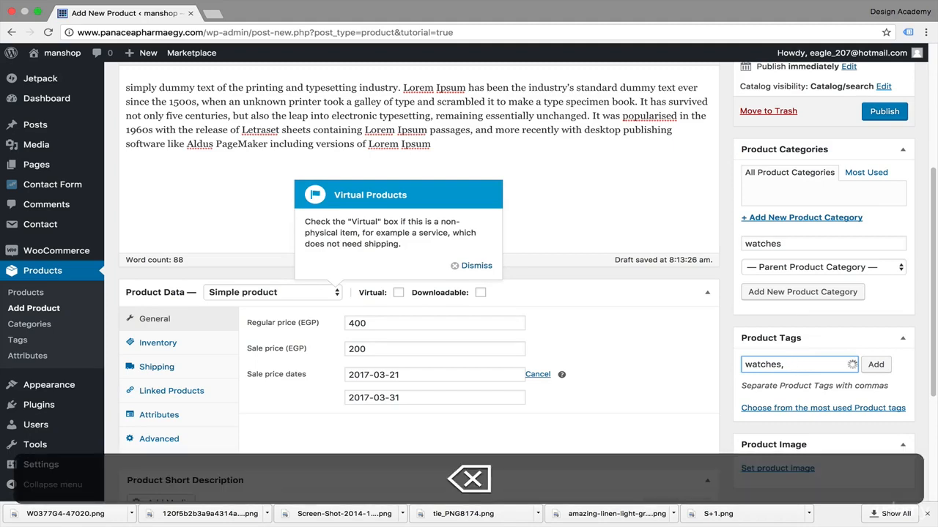
pyautogui.write('acc')
pyautogui.press('BackSpace')
pyautogui.write('esso')
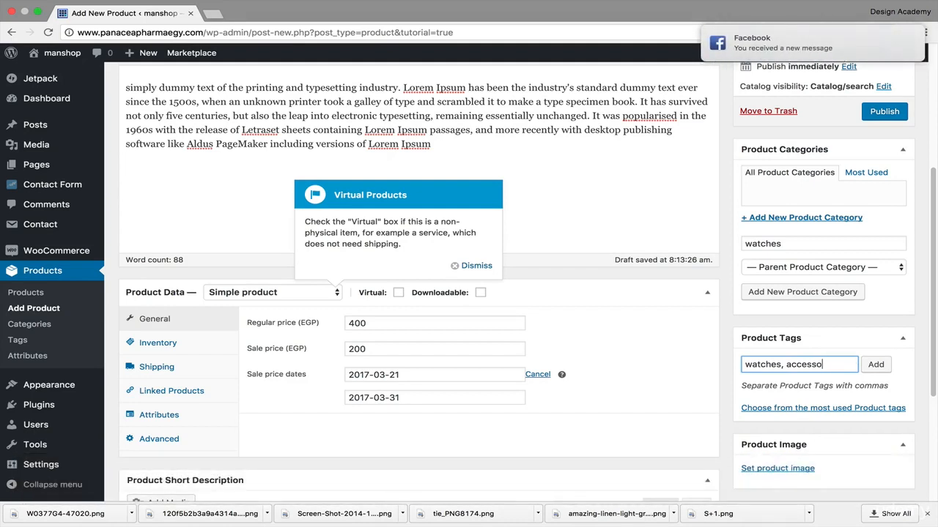
pyautogui.write('ries')
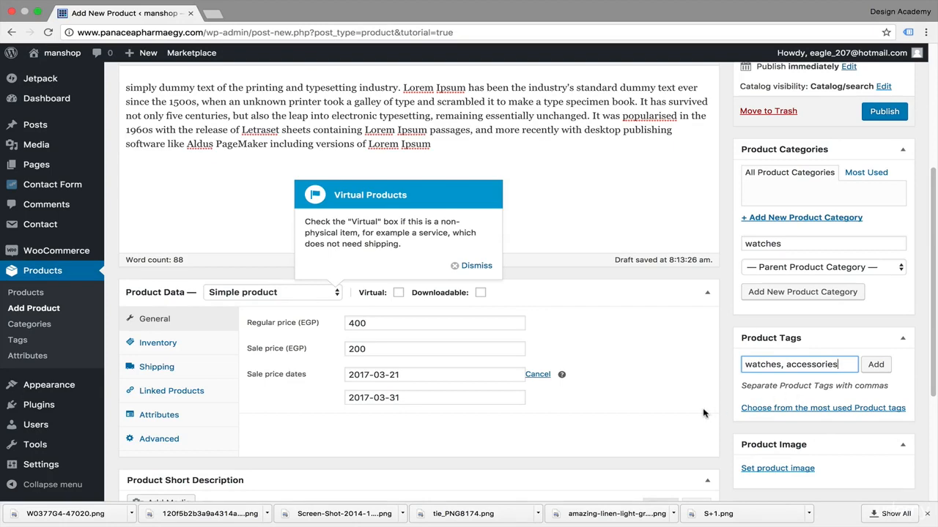
# Step: Upload W0377G4-47020.png and set it as the product image
pyautogui.scroll(-2, 703, 414)
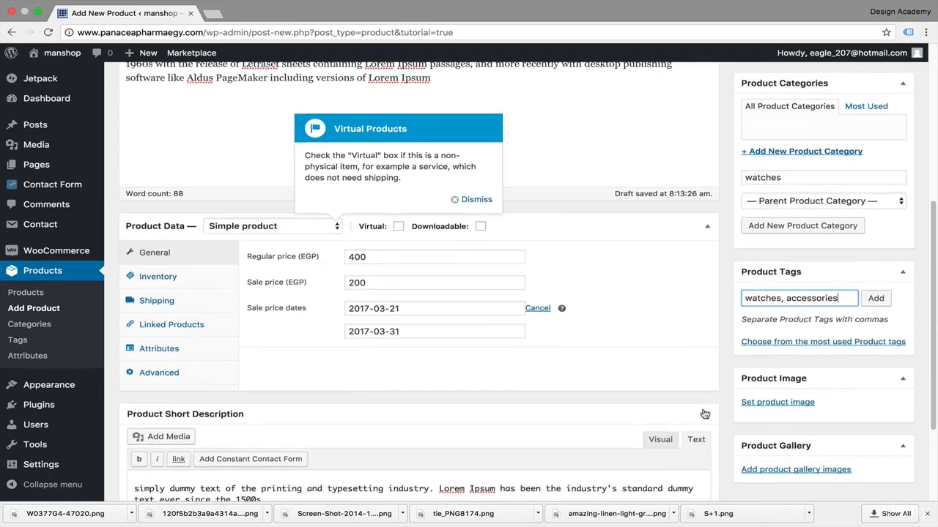
pyautogui.click(777, 403)
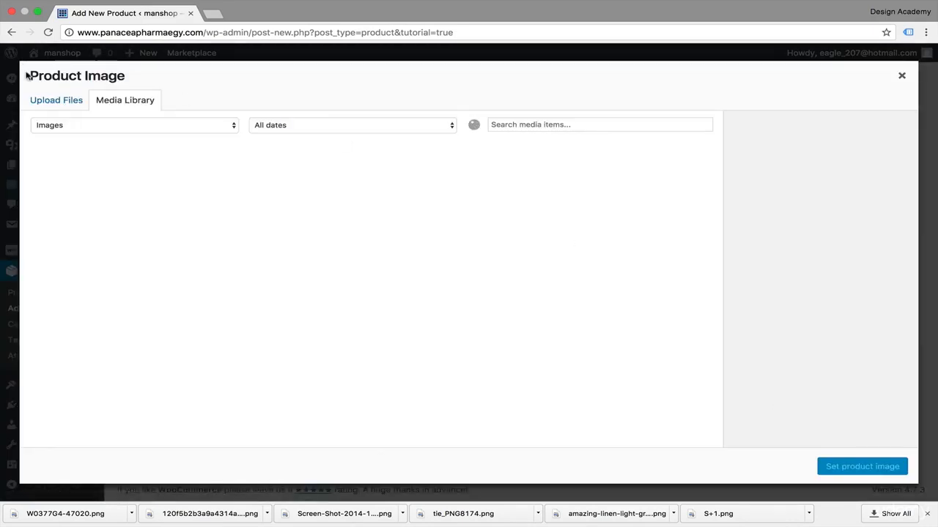
pyautogui.click(61, 106)
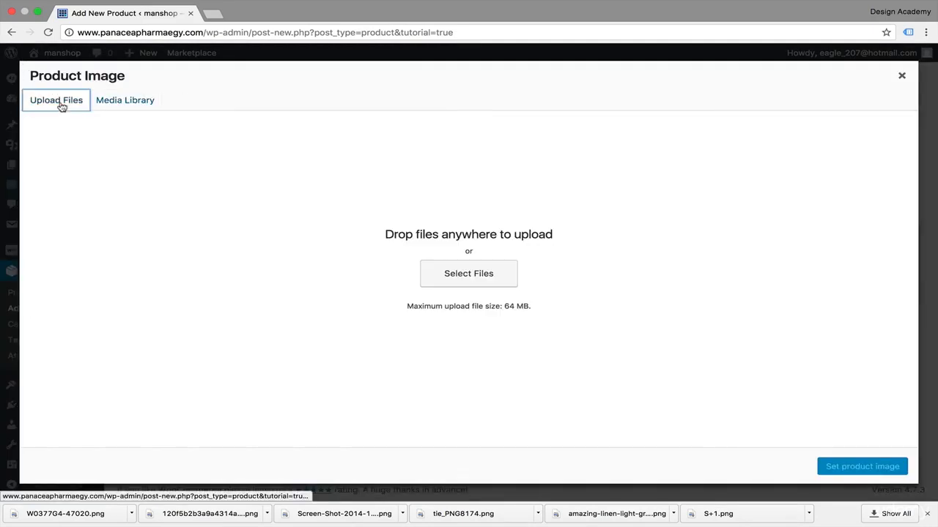
pyautogui.click(471, 282)
pyautogui.press('Return')
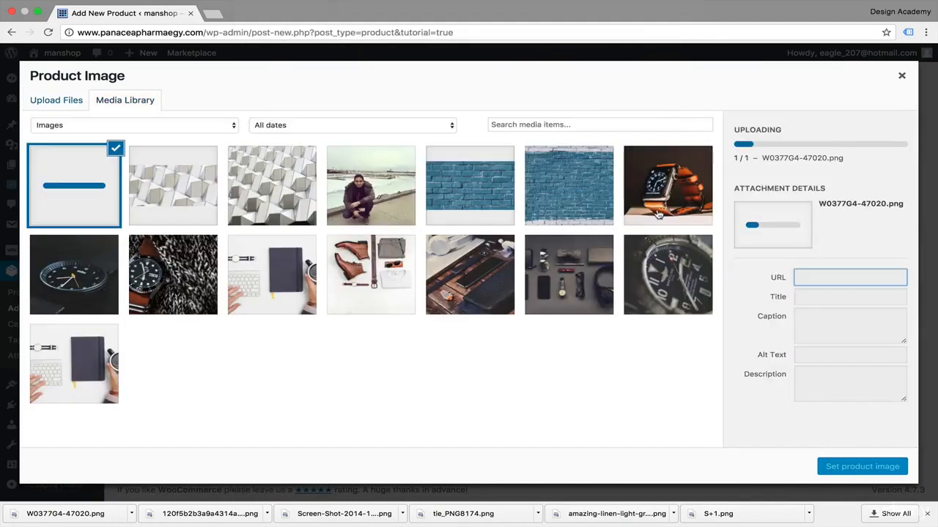
pyautogui.click(846, 466)
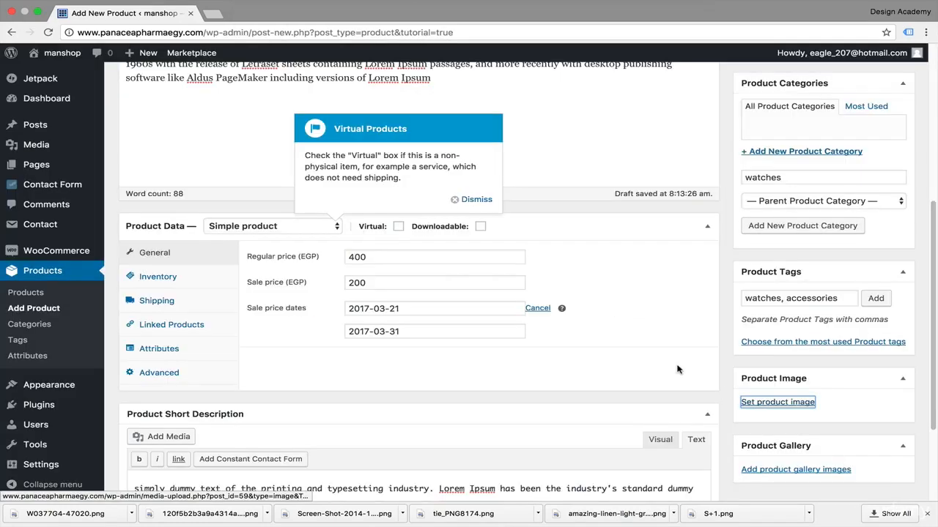
# Step: Add two media library photos to the product gallery: the dark close-up of a watch dial and the leather-strap watch against knitwear
pyautogui.scroll(-5, 677, 369)
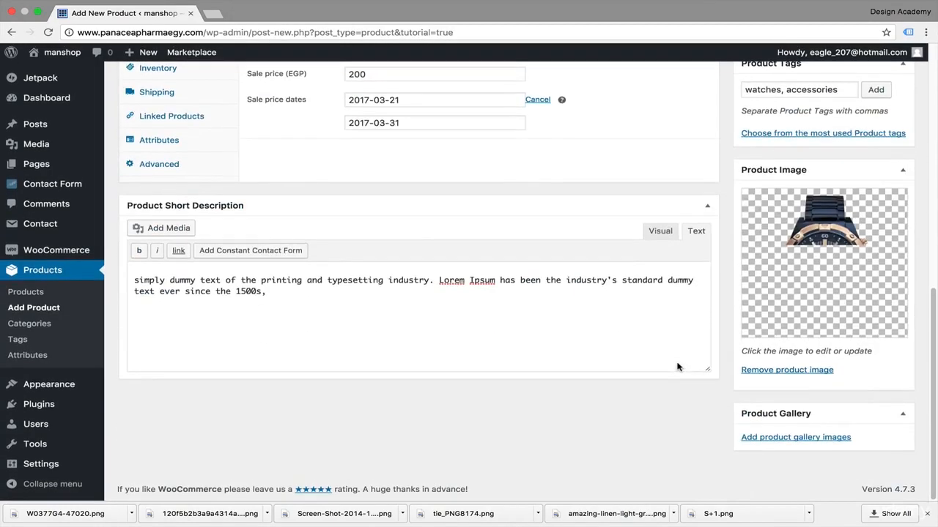
pyautogui.click(764, 437)
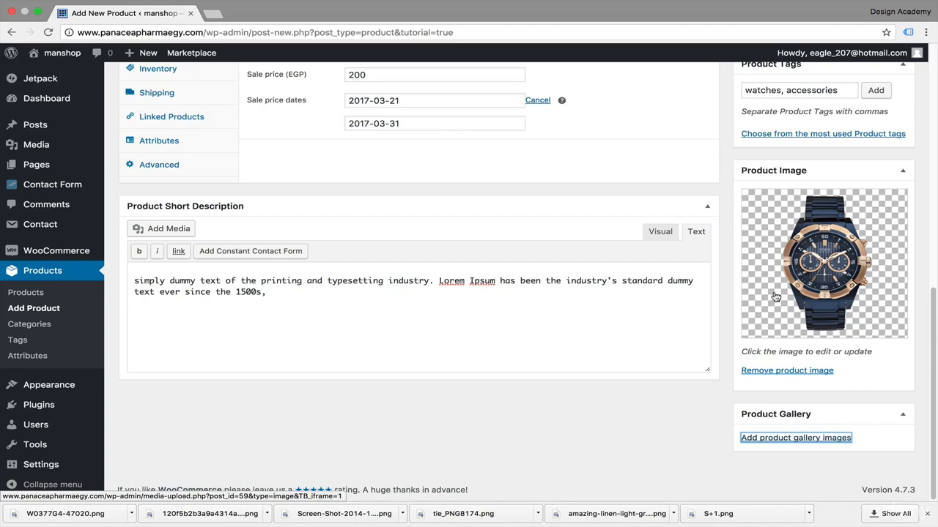
pyautogui.click(767, 437)
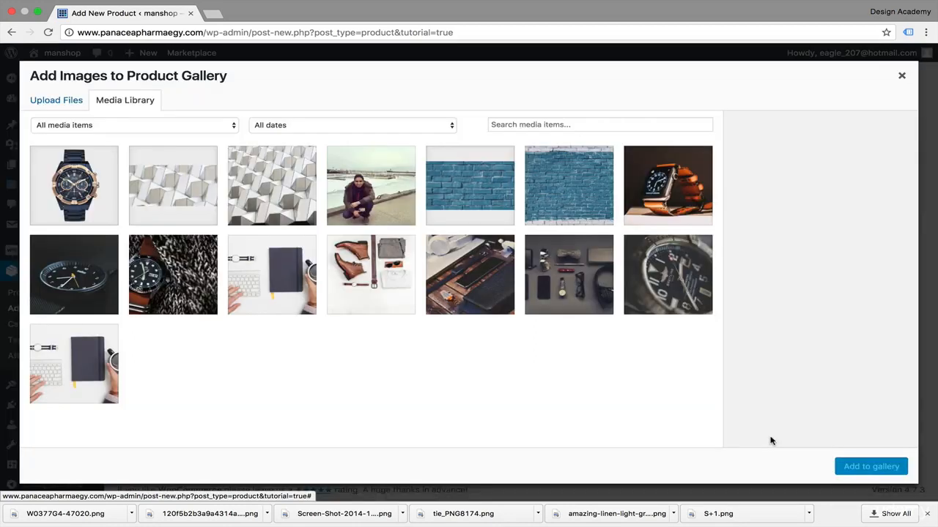
pyautogui.click(636, 277)
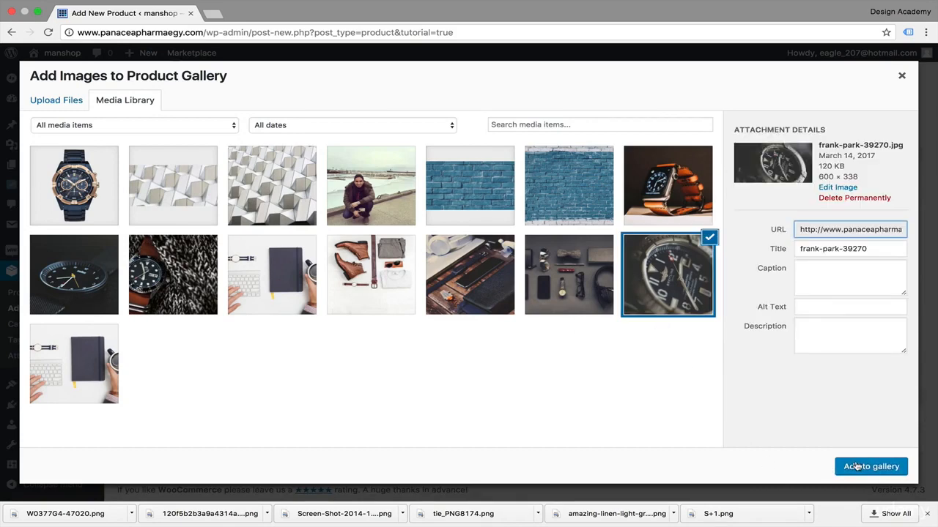
pyautogui.click(857, 467)
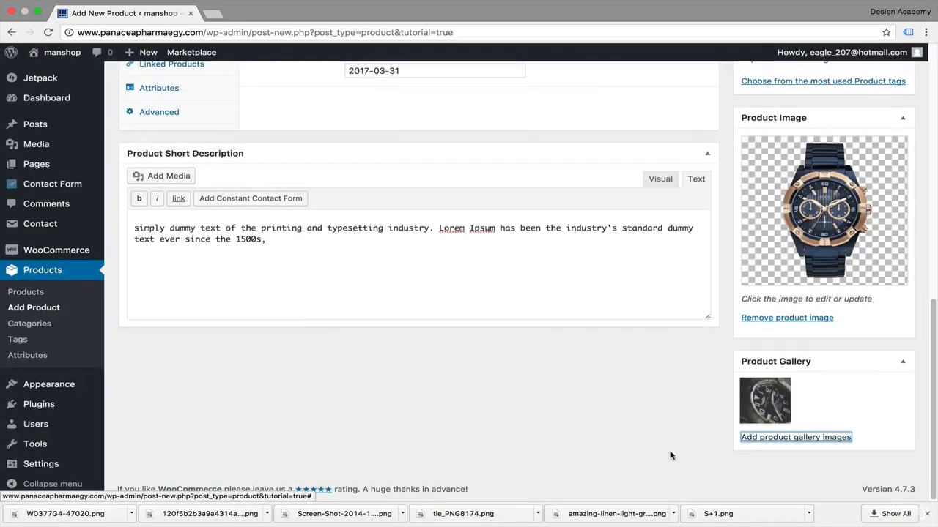
pyautogui.click(818, 438)
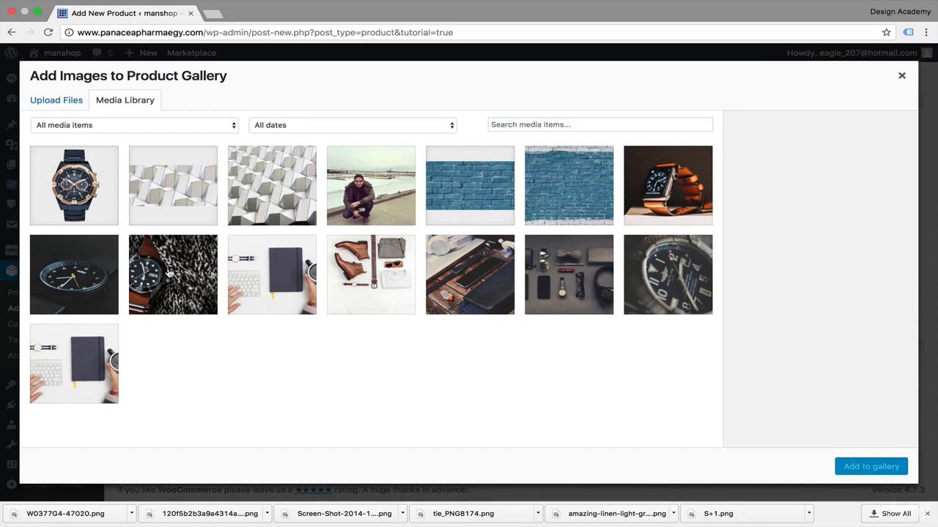
pyautogui.click(196, 274)
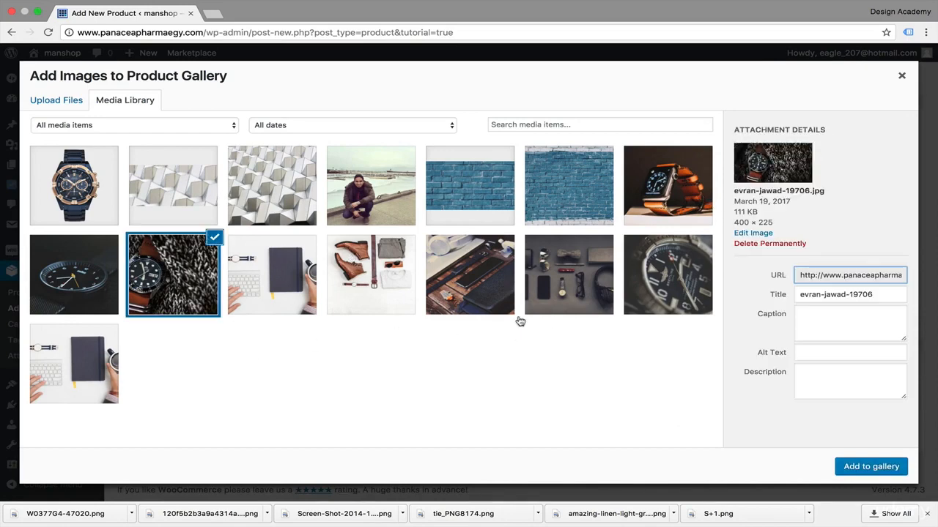
pyautogui.click(871, 466)
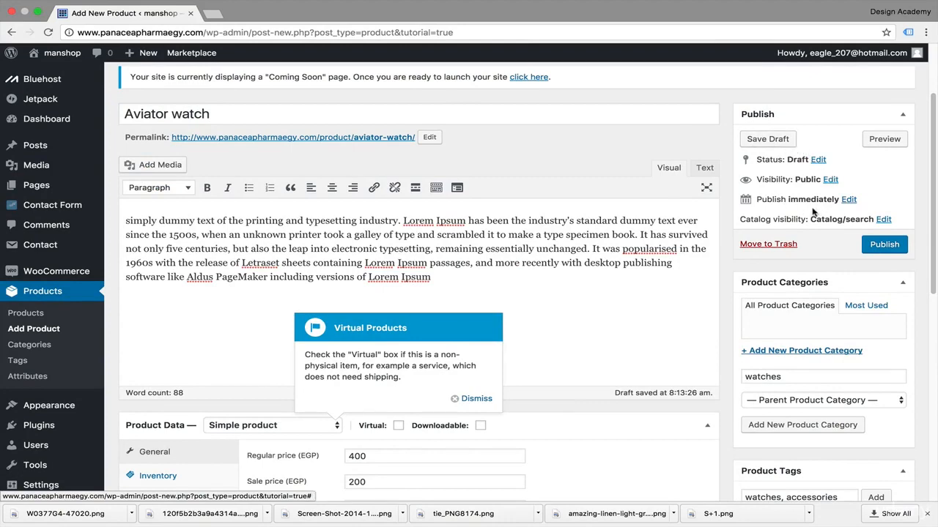
pyautogui.scroll(-2, 603, 327)
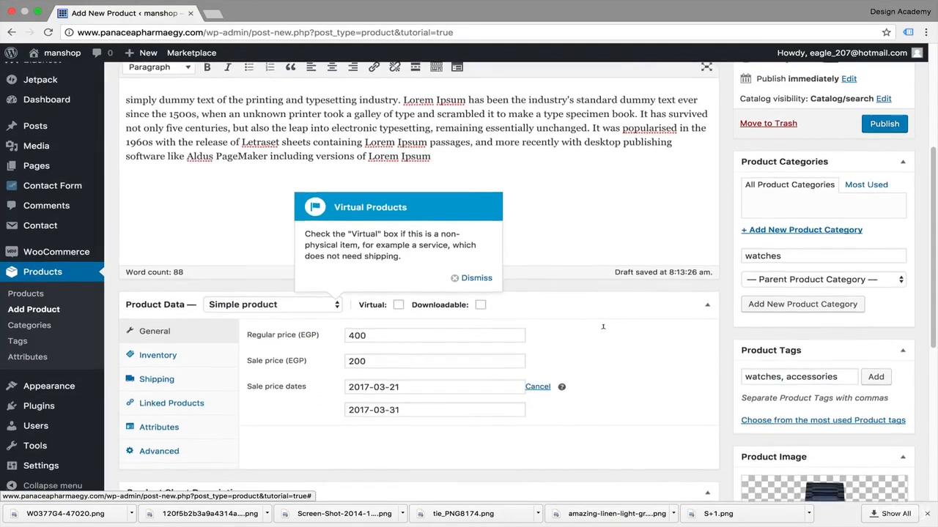
pyautogui.scroll(1, 602, 327)
pyautogui.scroll(-3, 602, 327)
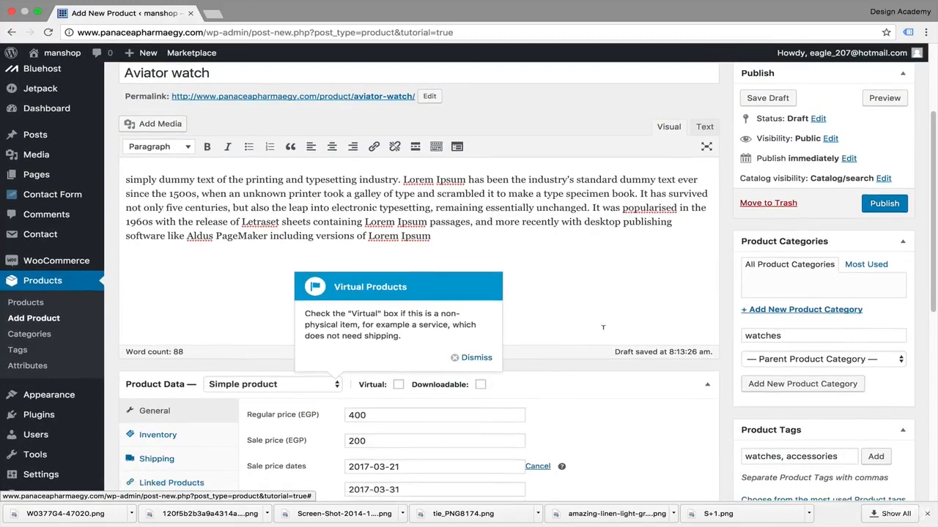
pyautogui.scroll(3, 602, 327)
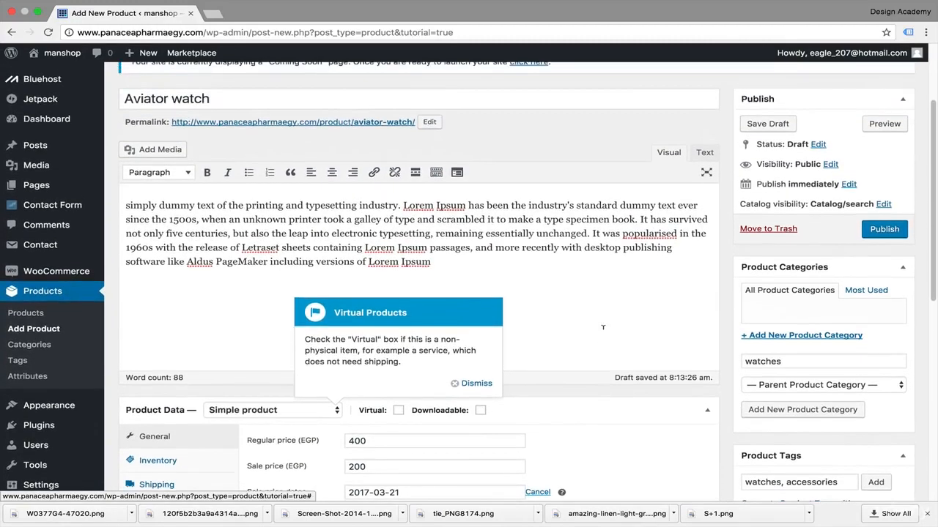
pyautogui.scroll(-10, 603, 327)
pyautogui.scroll(5, 603, 328)
pyautogui.scroll(1, 603, 327)
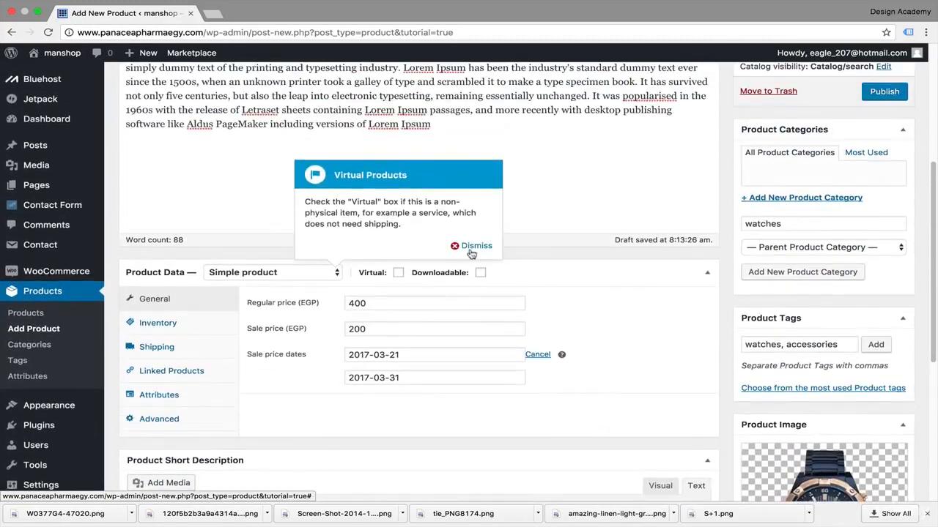
# Step: Dismiss all the tutorial tips on the product form, from Virtual Products through Publish Your Product
pyautogui.click(471, 246)
pyautogui.click(544, 250)
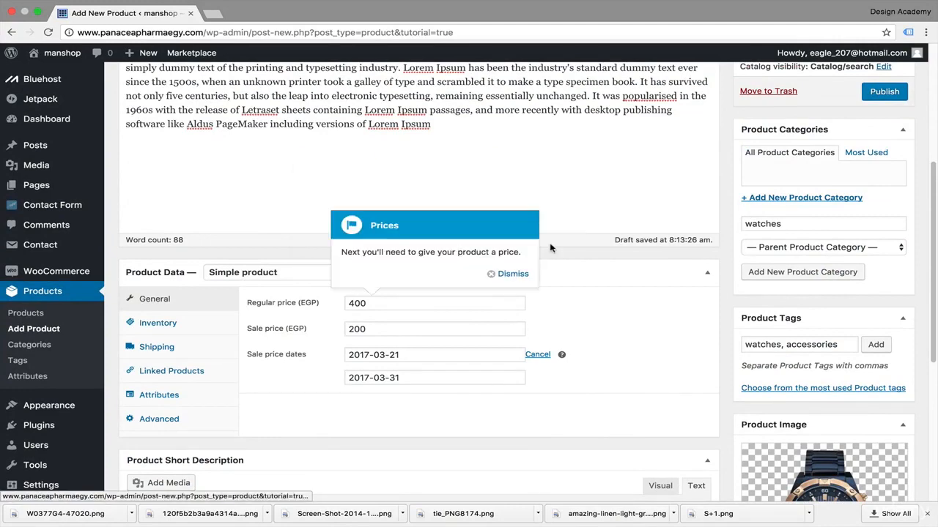
pyautogui.click(509, 279)
pyautogui.scroll(-5, 632, 428)
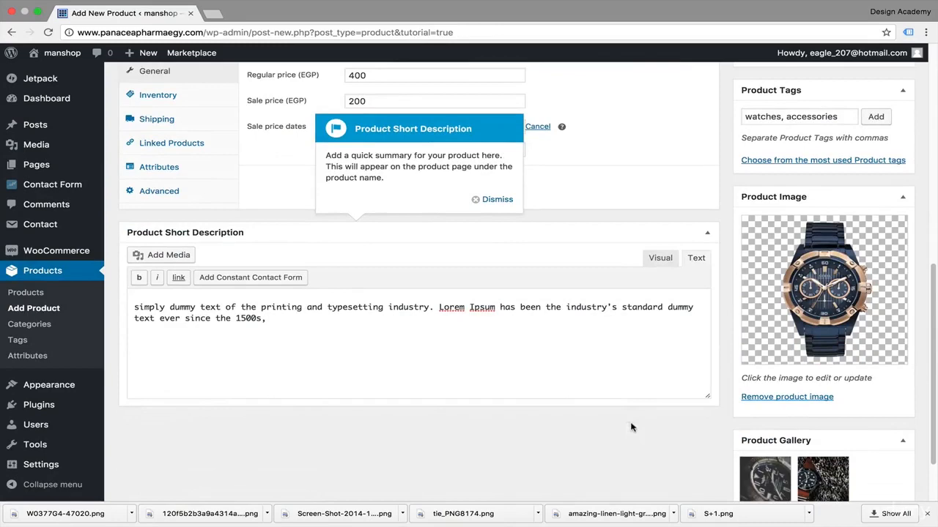
pyautogui.click(496, 200)
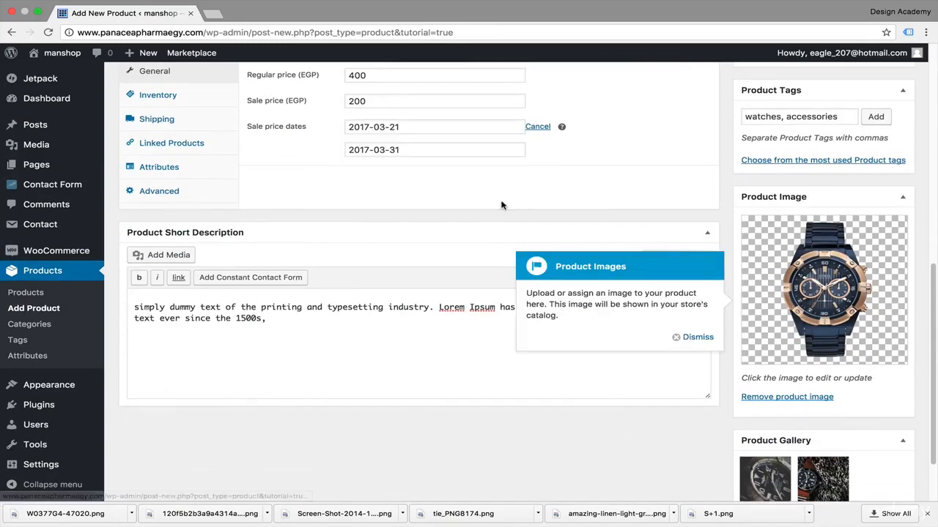
pyautogui.click(697, 338)
pyautogui.scroll(1, 705, 337)
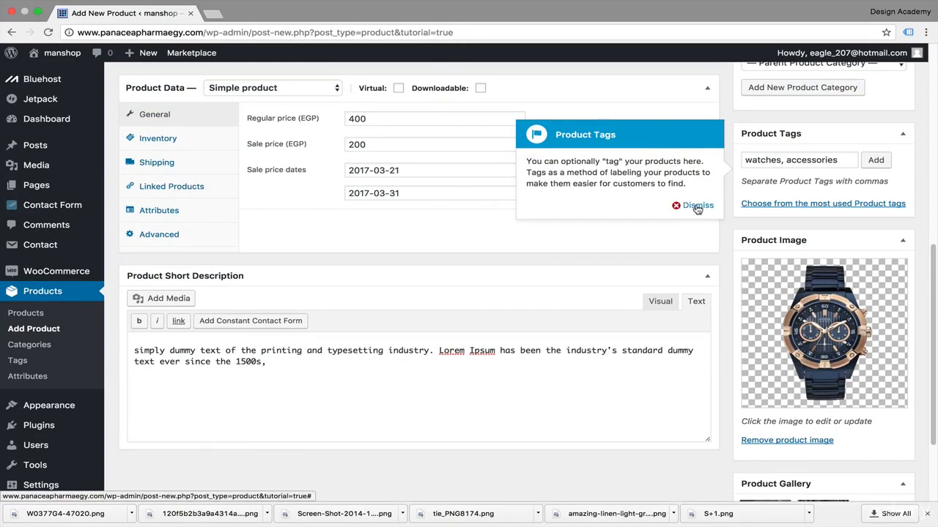
pyautogui.click(697, 206)
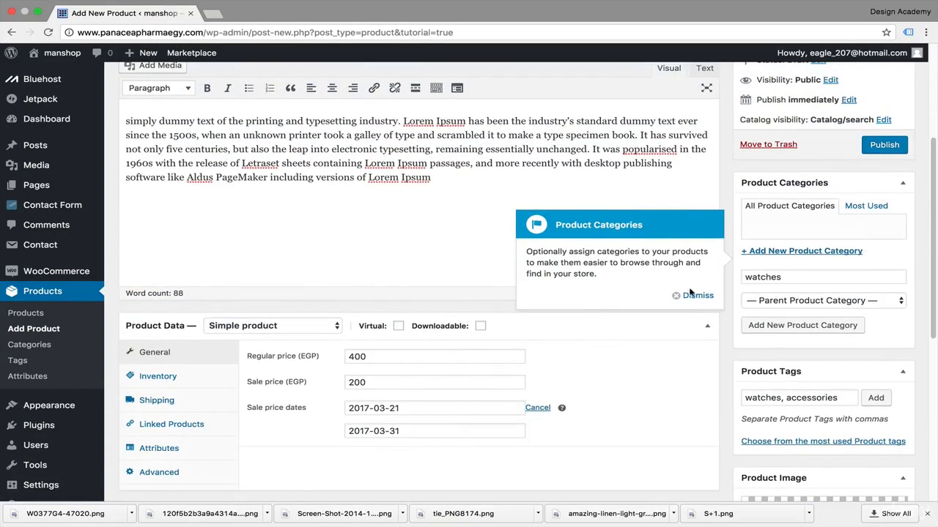
pyautogui.click(697, 295)
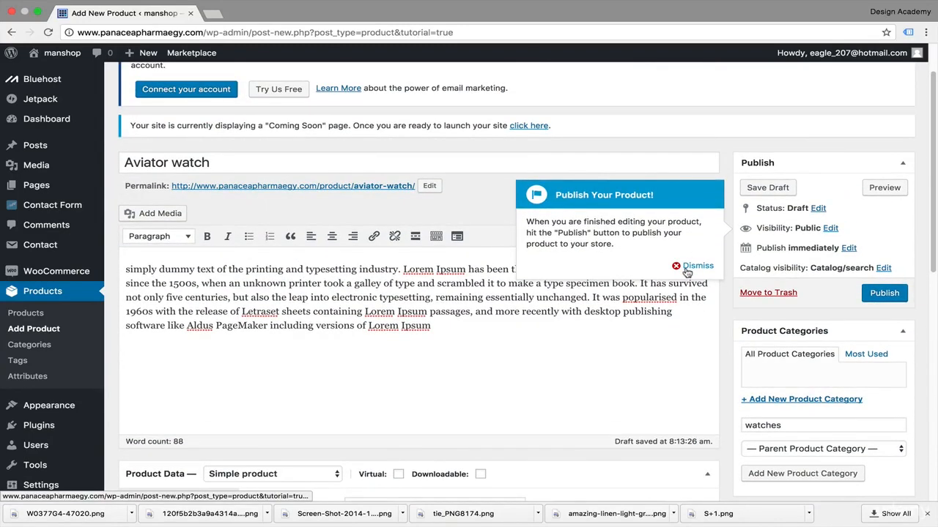
pyautogui.click(694, 267)
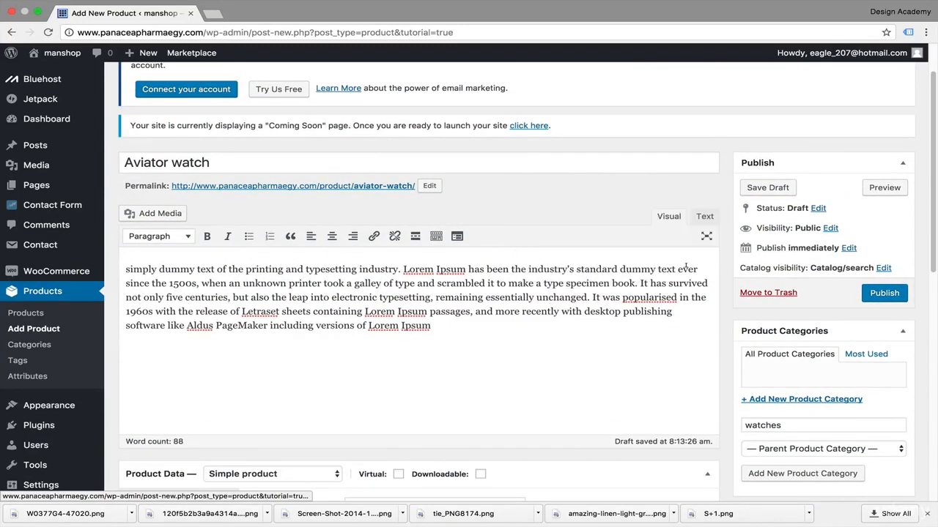
# Step: Publish the product and review its store page, including the tags, gallery thumbnails and description
pyautogui.click(890, 299)
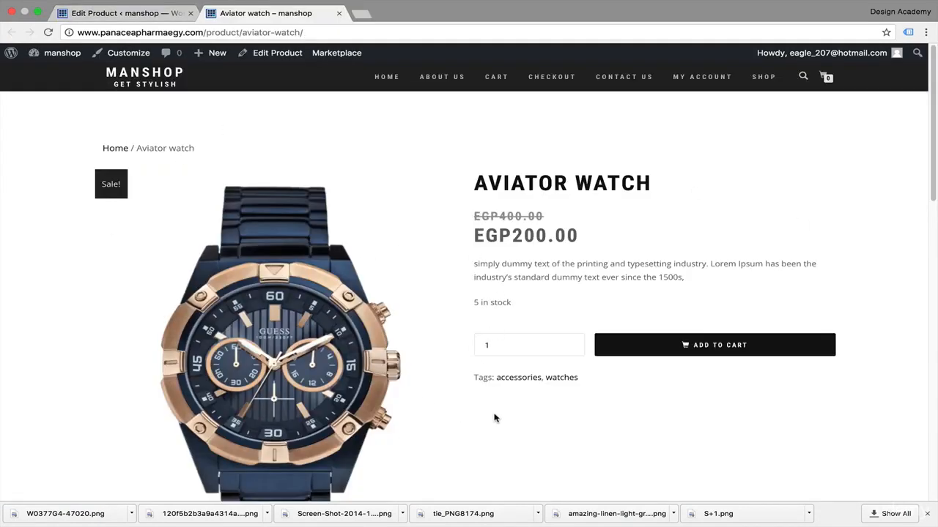
pyautogui.scroll(-2, 495, 418)
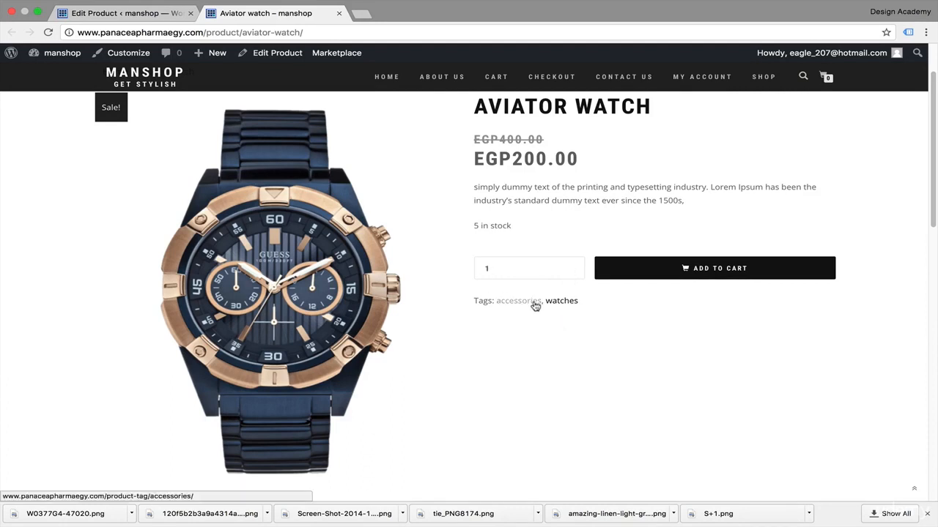
pyautogui.scroll(-10, 541, 360)
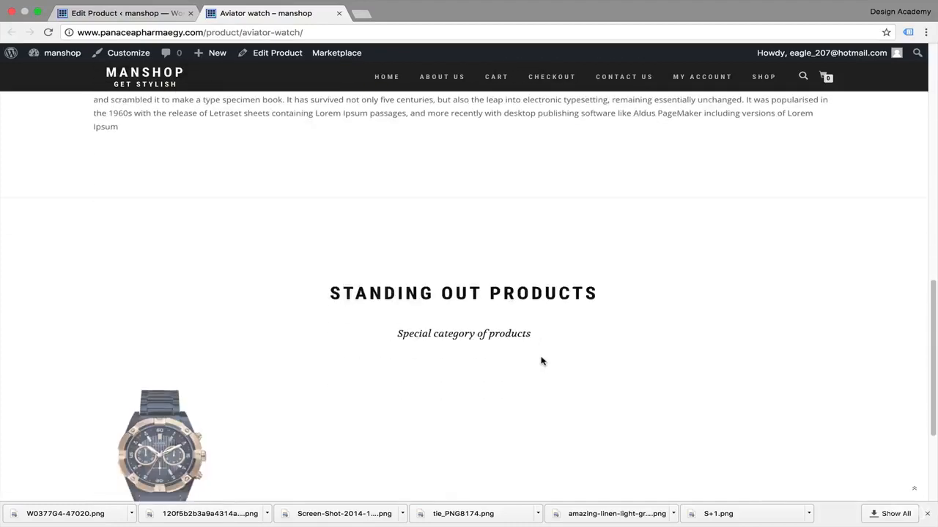
pyautogui.scroll(10, 541, 360)
pyautogui.scroll(-1, 540, 361)
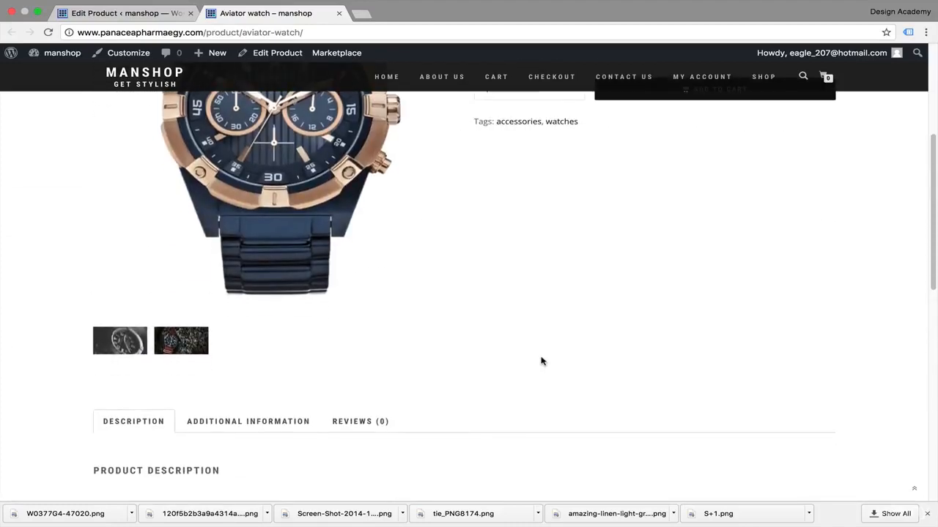
# Step: View both gallery photos of the Aviator watch enlarged in the lightbox, browse between them, and close it
pyautogui.click(126, 347)
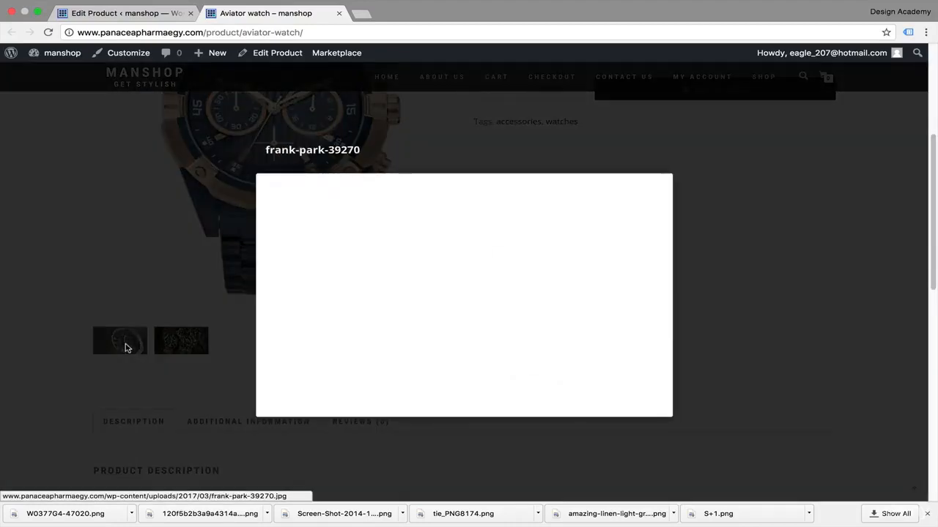
pyautogui.click(170, 345)
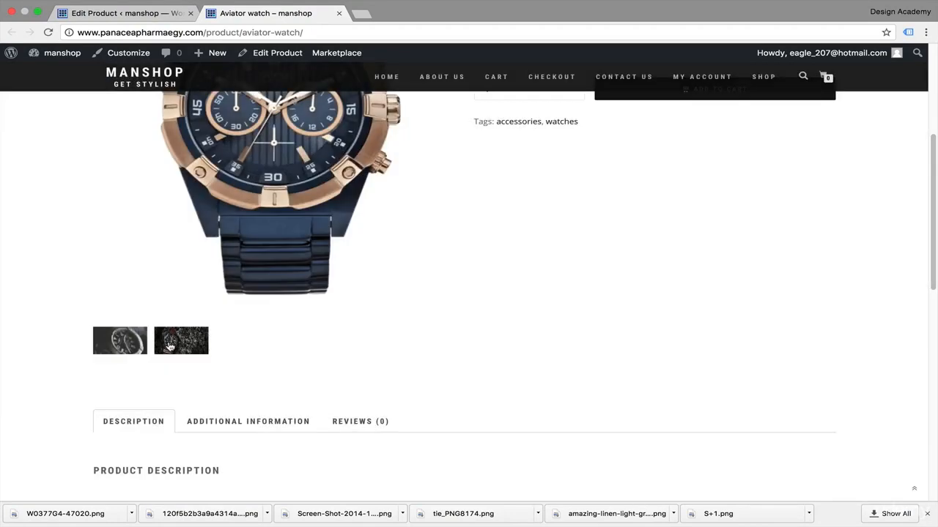
pyautogui.click(170, 345)
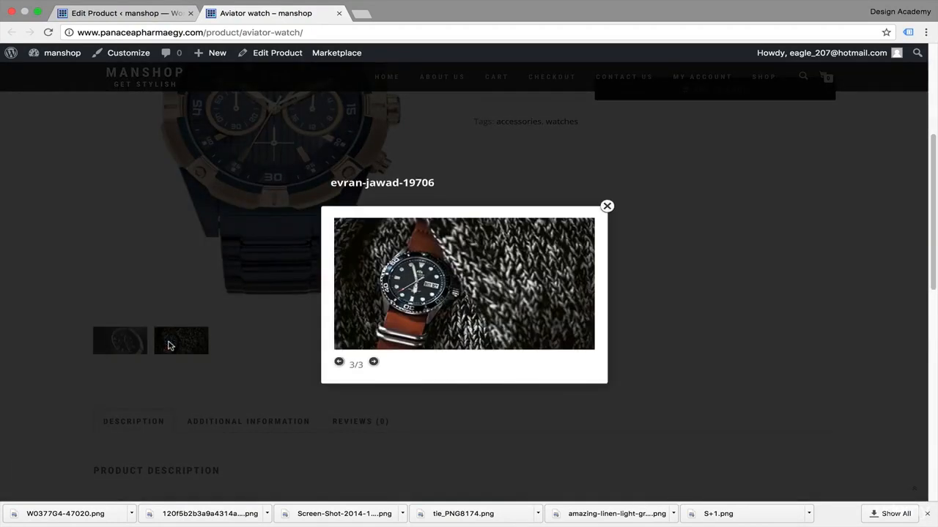
pyautogui.press('Left')
pyautogui.press('Right')
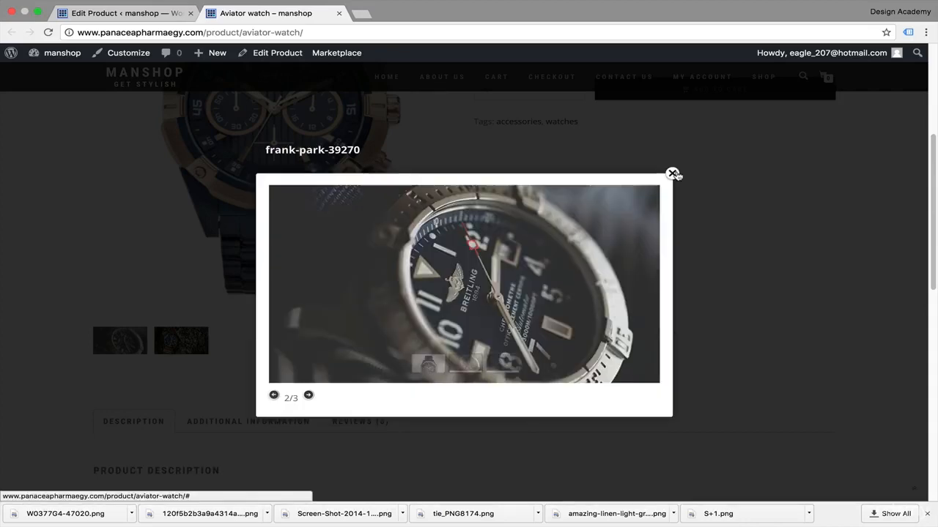
pyautogui.click(673, 174)
# Step: Examine the rest of the Aviator watch store page: price, stock, tags, product description and the Standing Out Products section
pyautogui.scroll(4, 109, 227)
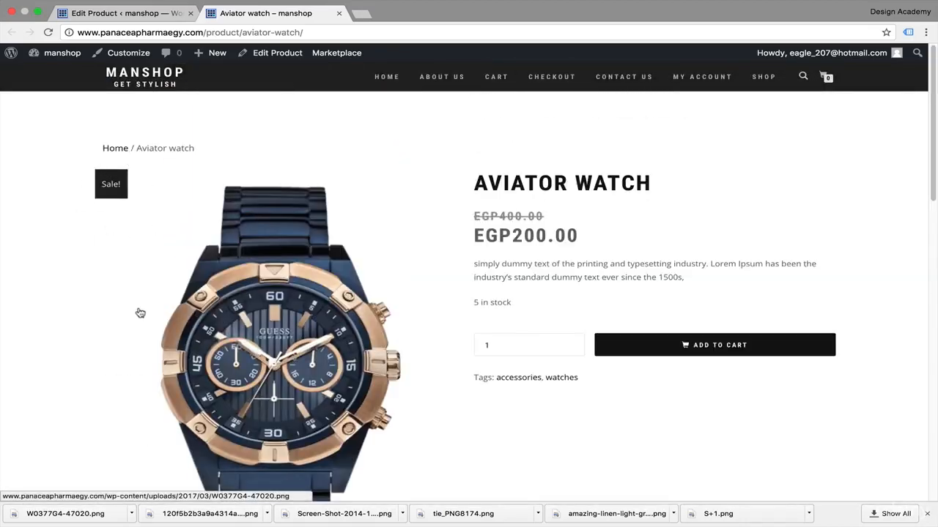
pyautogui.scroll(-15, 140, 313)
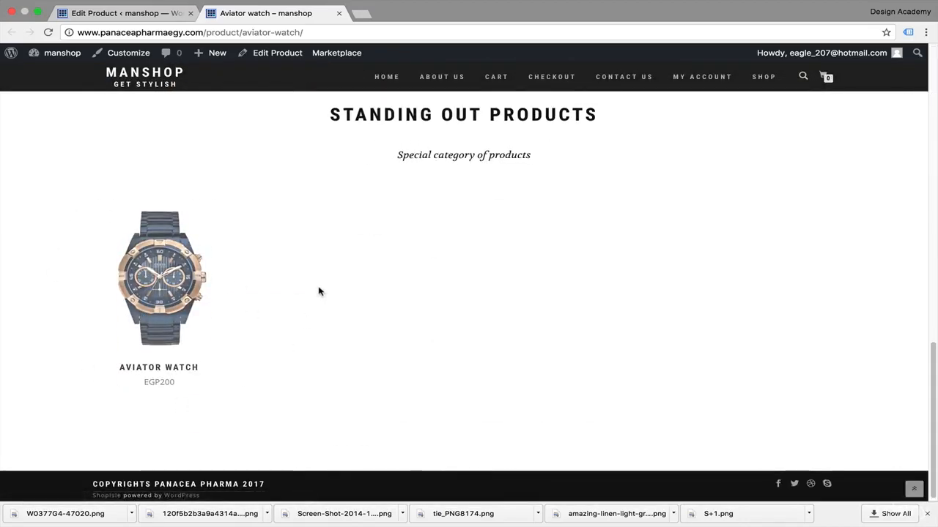
pyautogui.scroll(4, 360, 147)
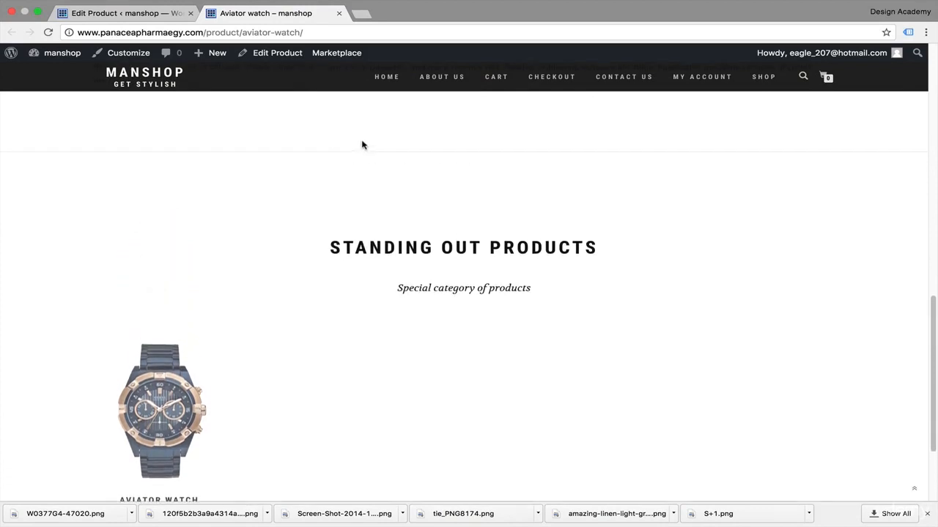
pyautogui.scroll(-2, 465, 336)
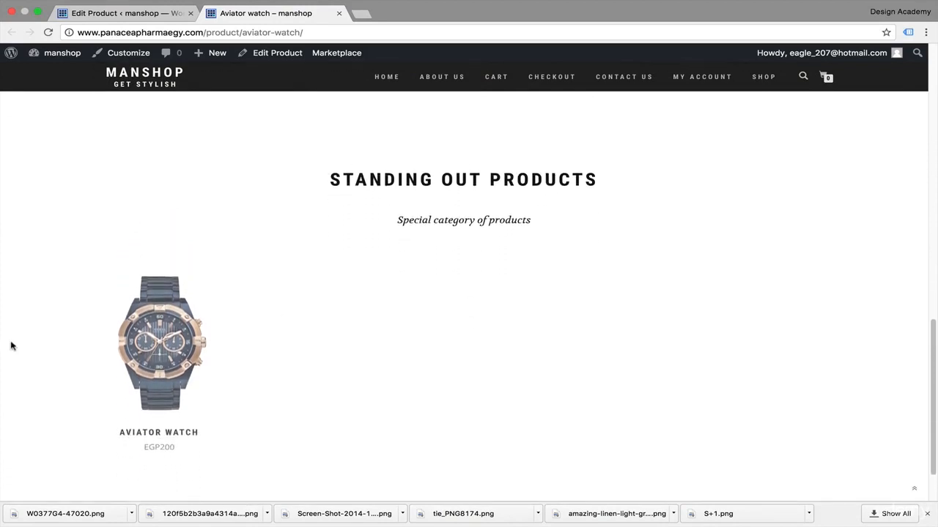
pyautogui.scroll(2, 379, 443)
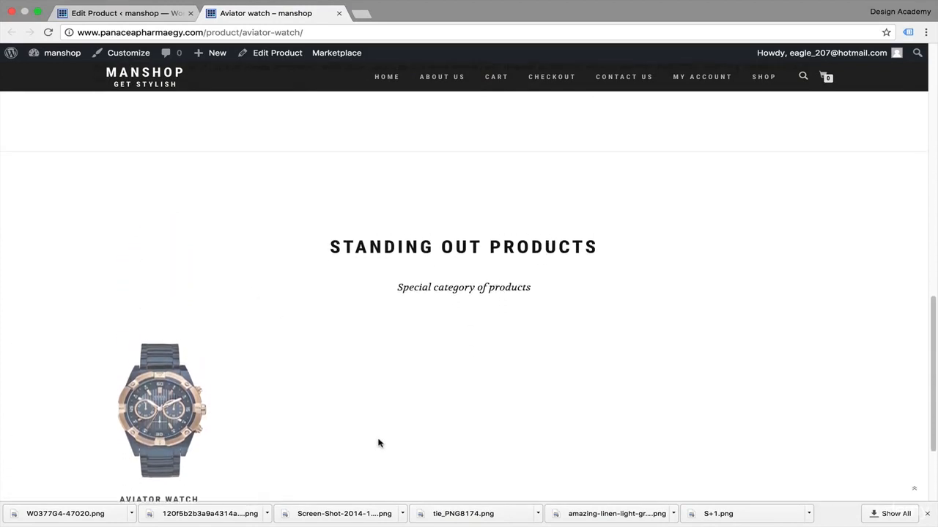
pyautogui.scroll(1, 378, 443)
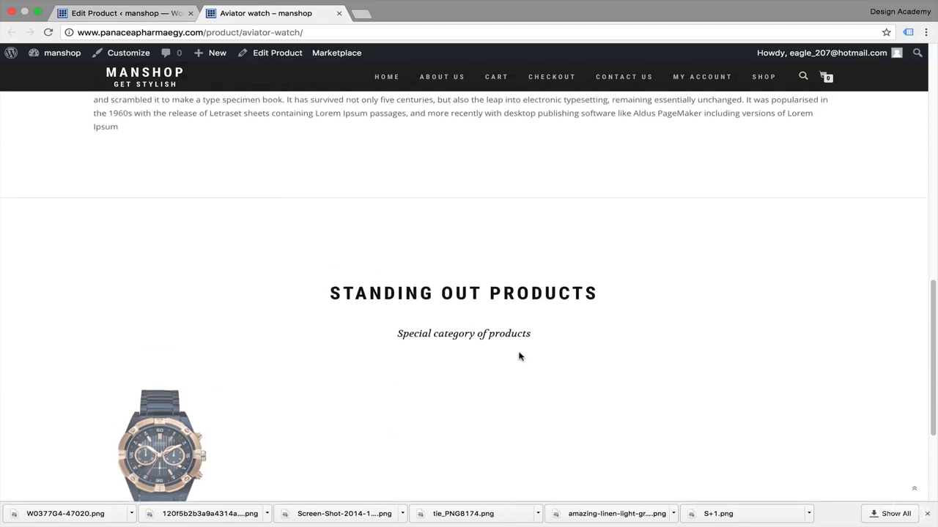
pyautogui.scroll(10, 399, 410)
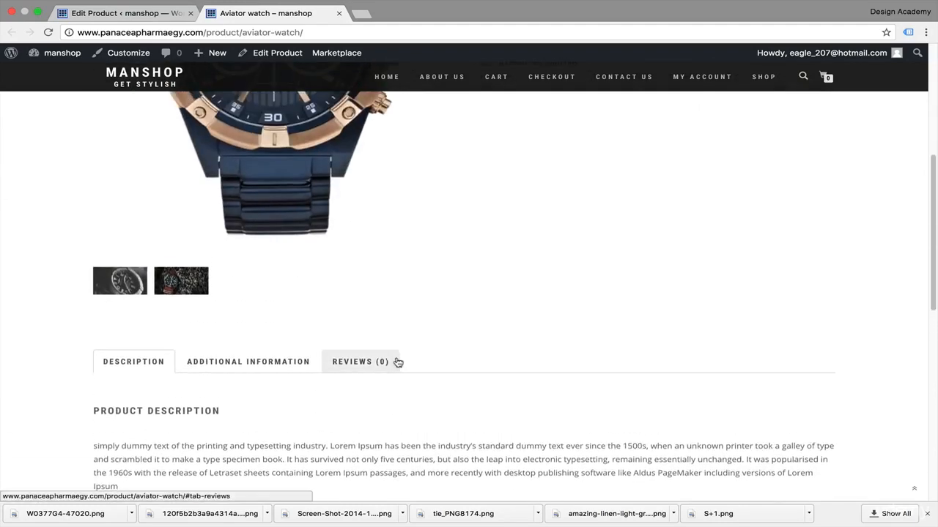
pyautogui.scroll(-5, 396, 361)
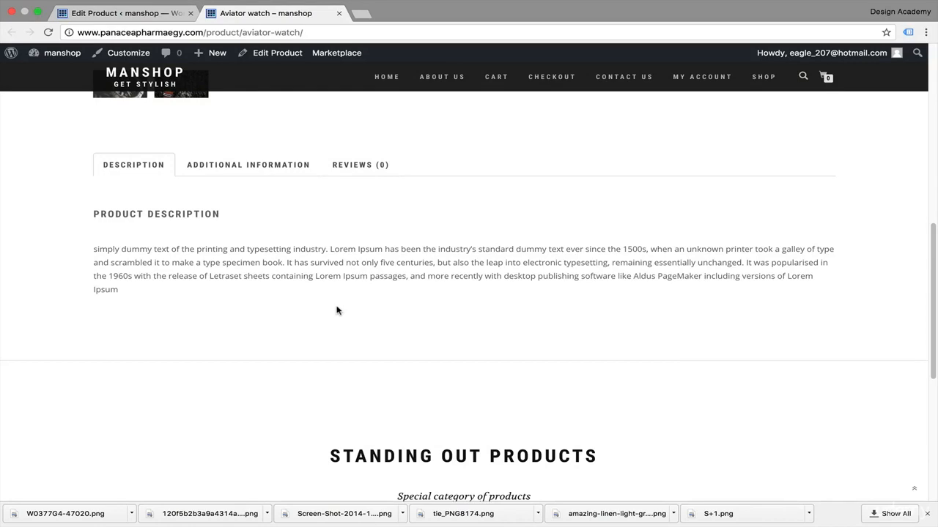
pyautogui.scroll(10, 347, 319)
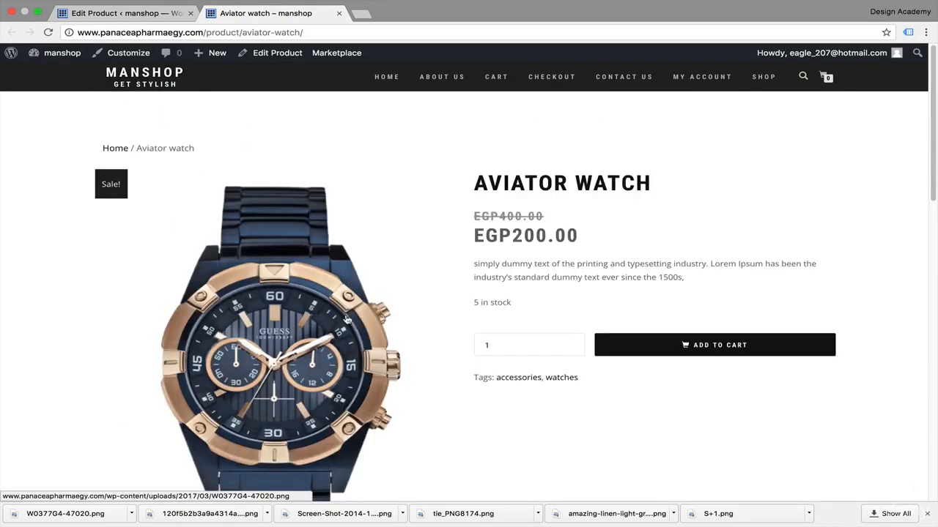
pyautogui.scroll(-3, 630, 273)
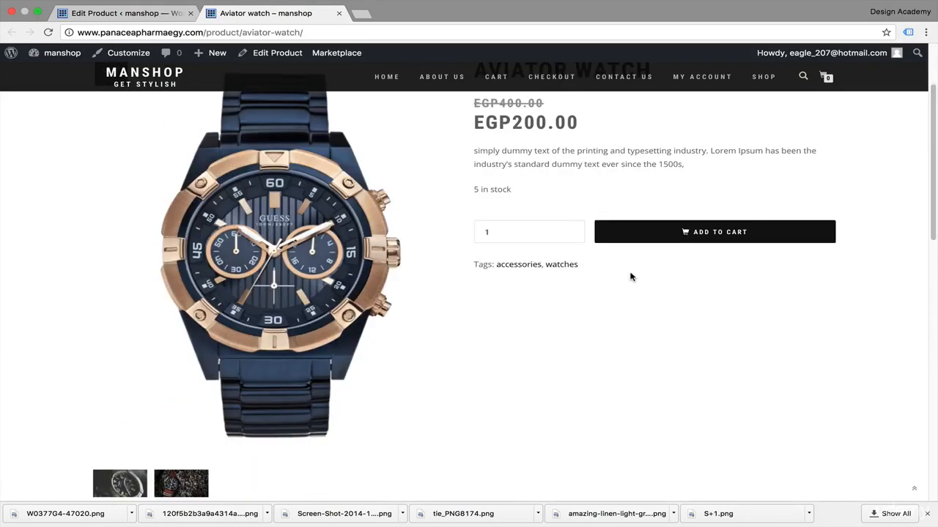
pyautogui.scroll(1, 630, 274)
pyautogui.scroll(-3, 631, 275)
pyautogui.scroll(2, 630, 276)
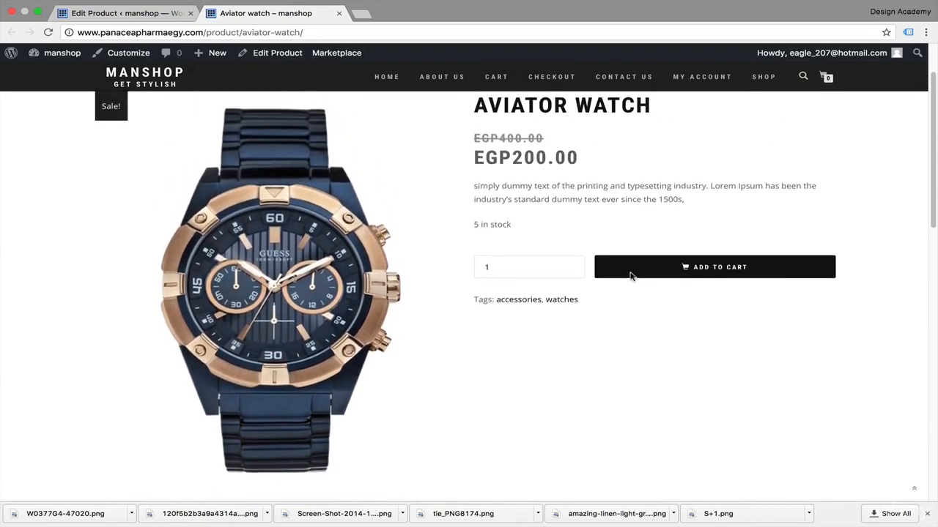